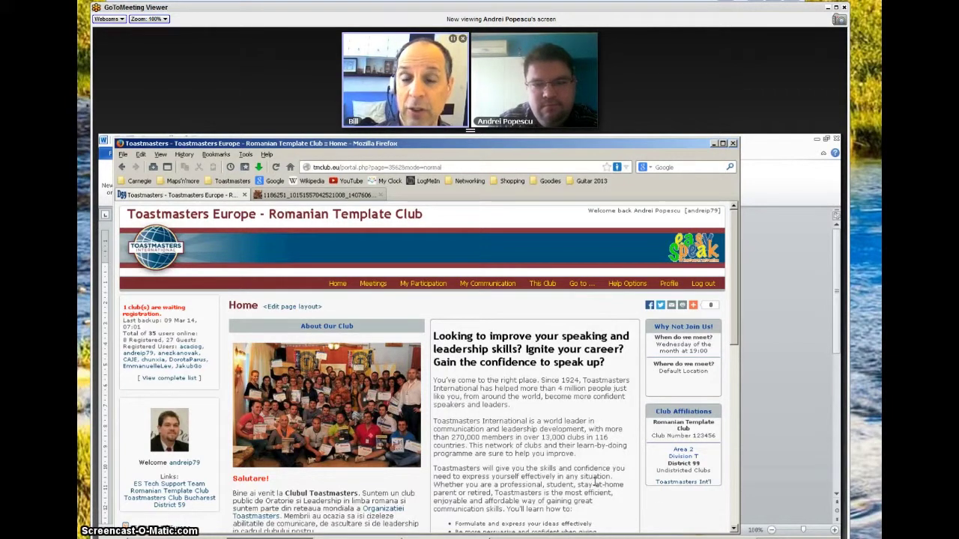
Look over the club's Home page and open its page layout for editing.
{"action": "scroll", "coordinate": [596, 483], "scroll_direction": "down", "scroll_amount": 3}
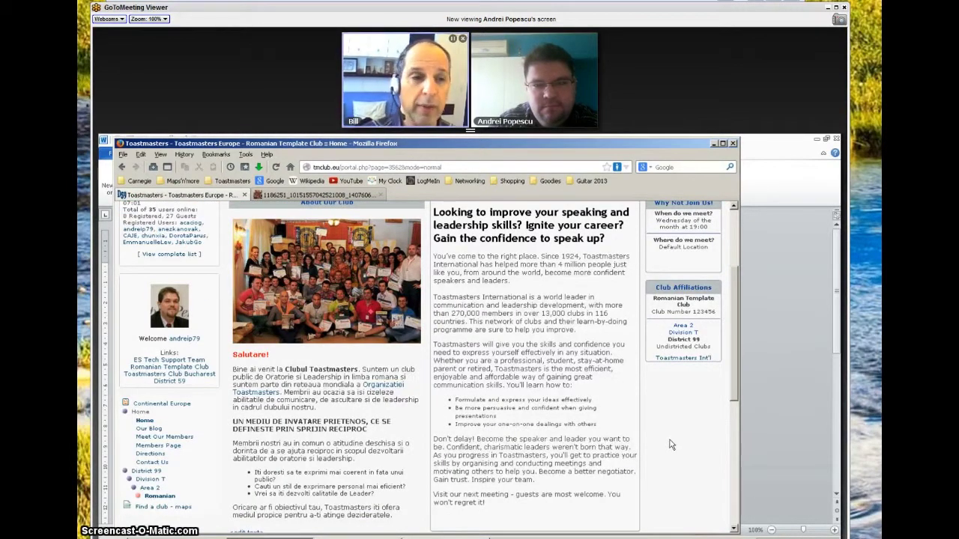
{"action": "scroll", "coordinate": [671, 445], "scroll_direction": "up", "scroll_amount": 3}
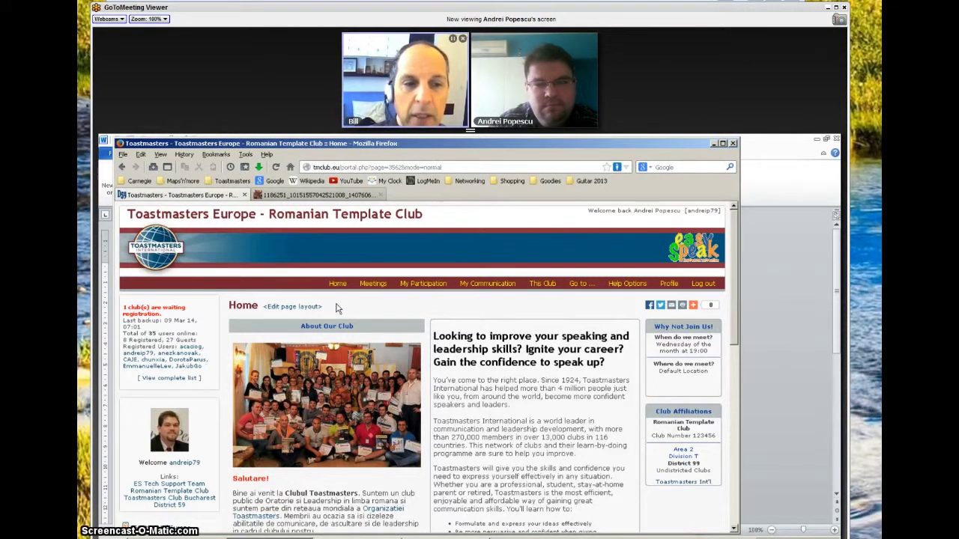
{"action": "left_click", "coordinate": [290, 309]}
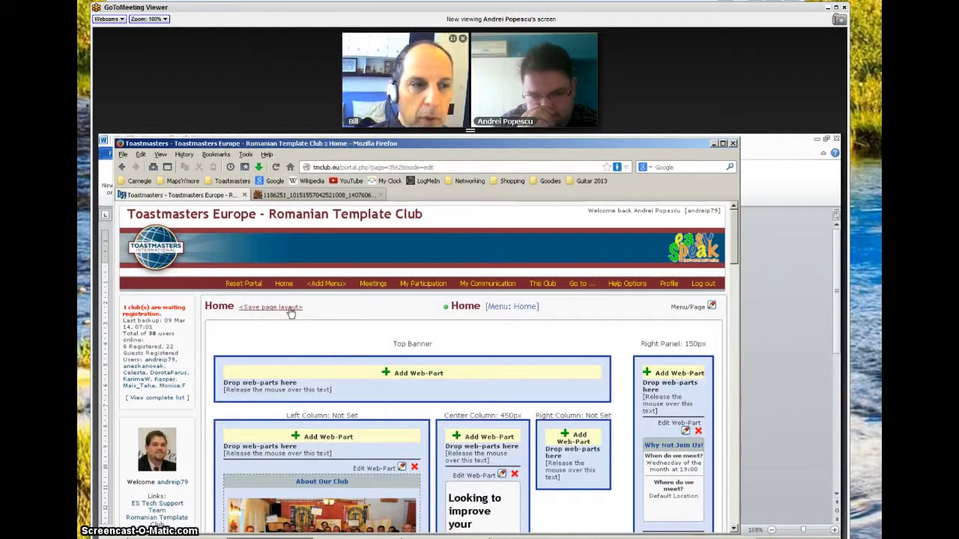
Examine the banner, columns and right panel of the Home page's editable layout and the web-parts they hold.
{"action": "scroll", "coordinate": [294, 312], "scroll_direction": "down", "scroll_amount": 1}
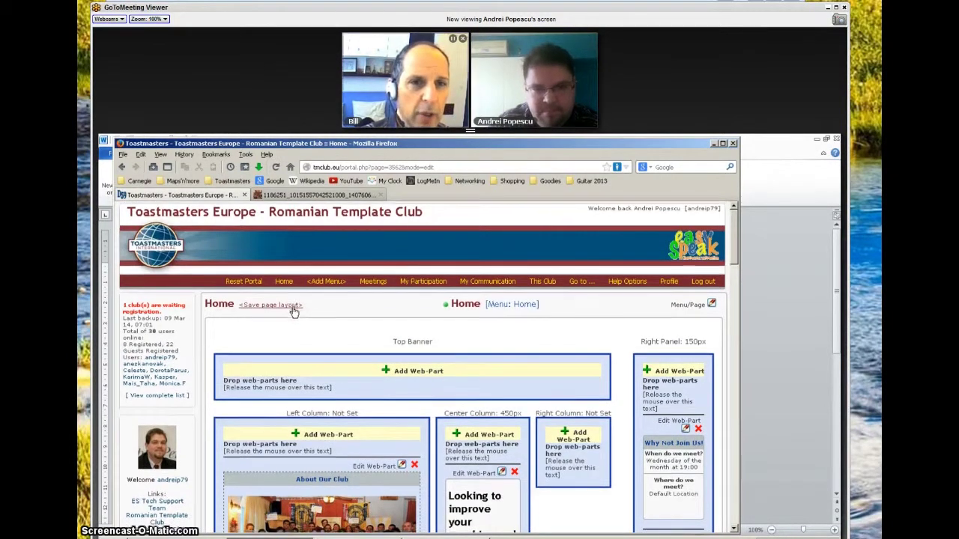
{"action": "scroll", "coordinate": [293, 311], "scroll_direction": "down", "scroll_amount": 2}
{"action": "scroll", "coordinate": [214, 310], "scroll_direction": "down", "scroll_amount": 5}
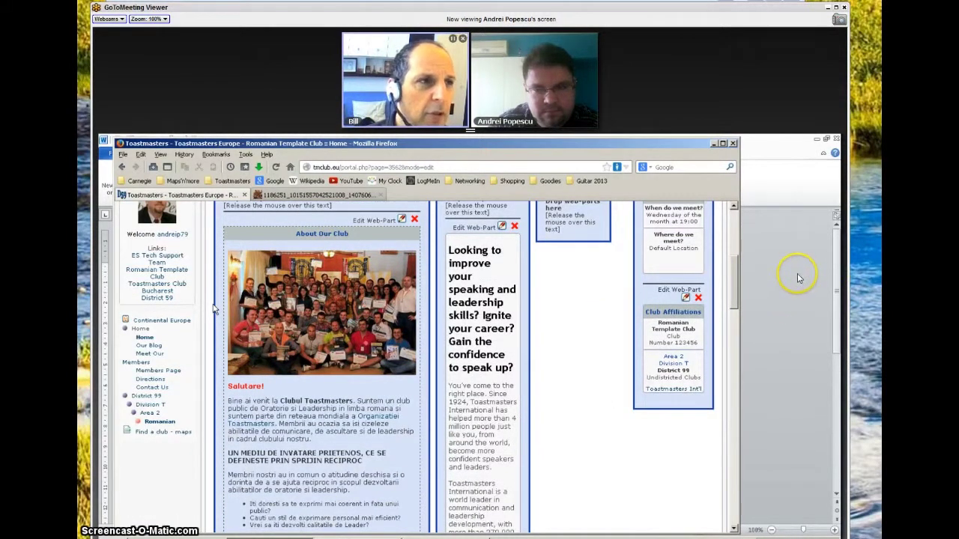
{"action": "scroll", "coordinate": [213, 310], "scroll_direction": "up", "scroll_amount": 7}
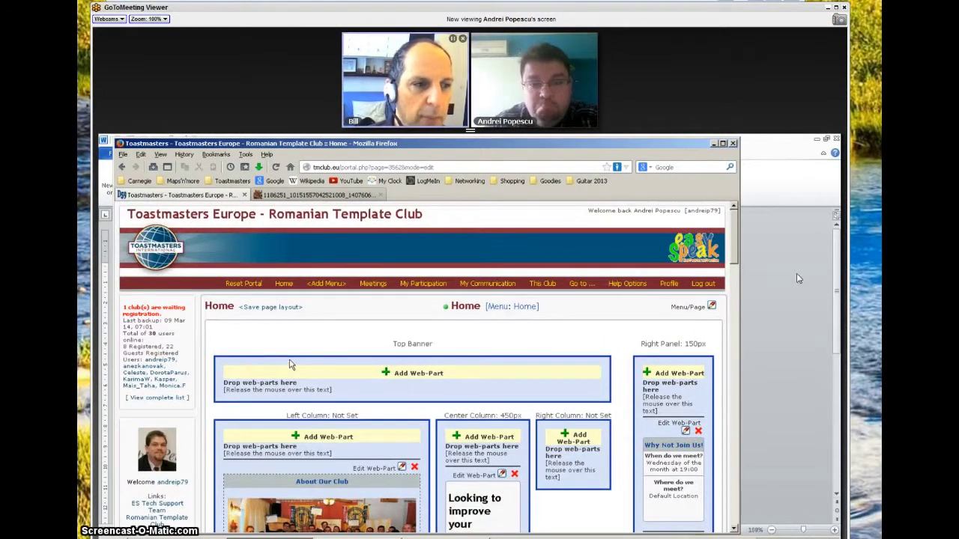
{"action": "left_click", "coordinate": [545, 289]}
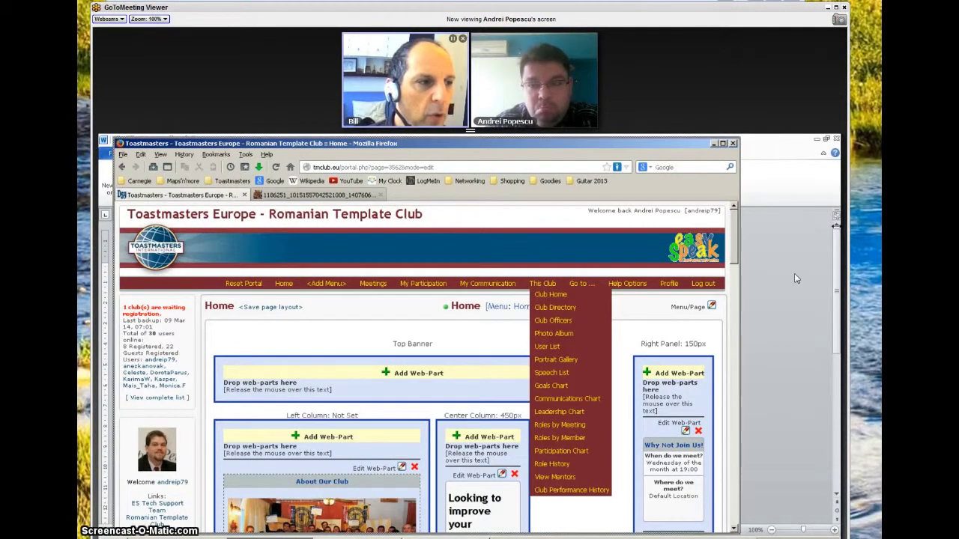
{"action": "key", "text": "super+Up"}
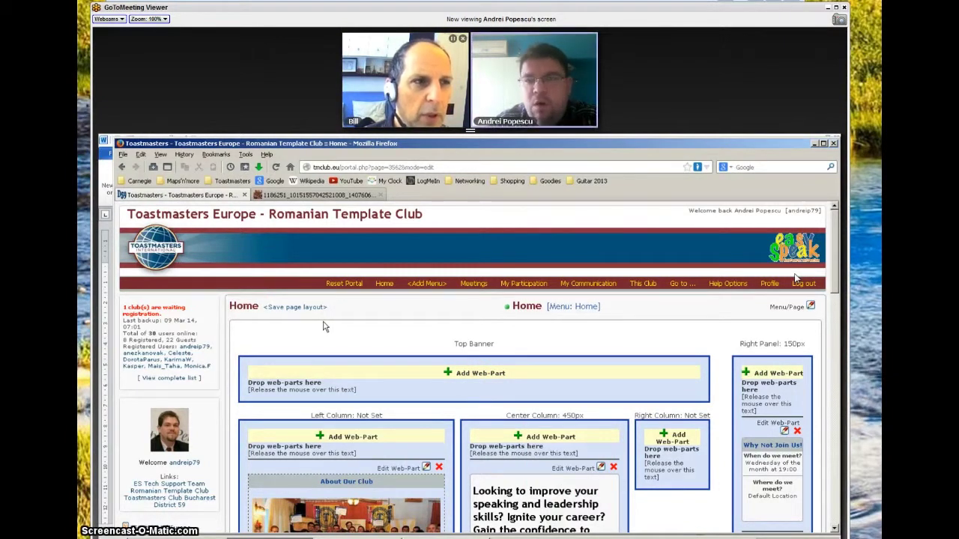
{"action": "scroll", "coordinate": [323, 327], "scroll_direction": "down", "scroll_amount": 2}
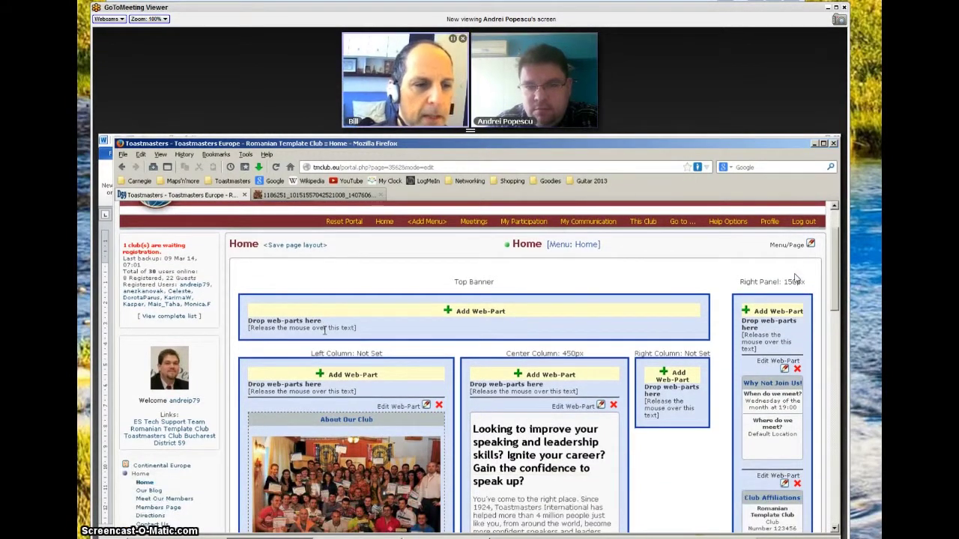
{"action": "scroll", "coordinate": [324, 330], "scroll_direction": "down", "scroll_amount": 2}
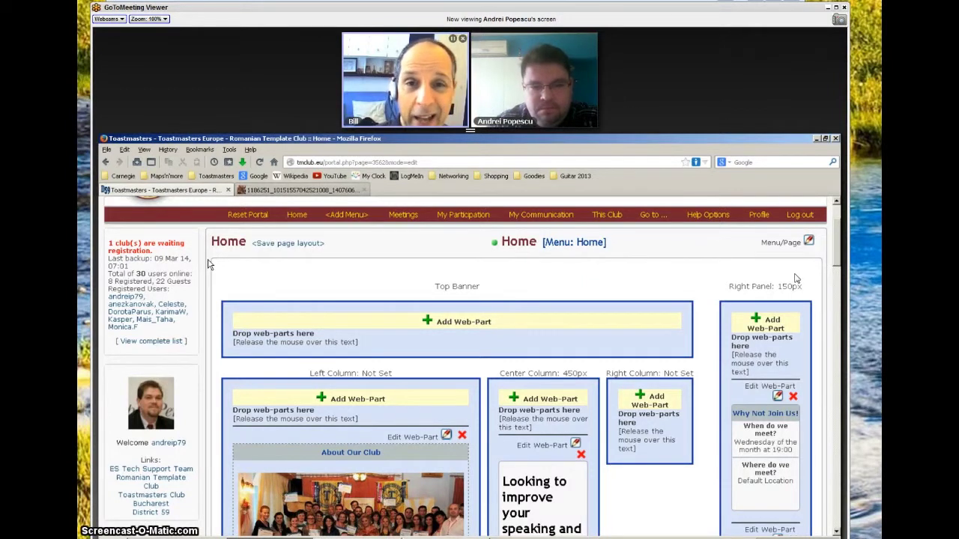
{"action": "scroll", "coordinate": [797, 278], "scroll_direction": "down", "scroll_amount": 2}
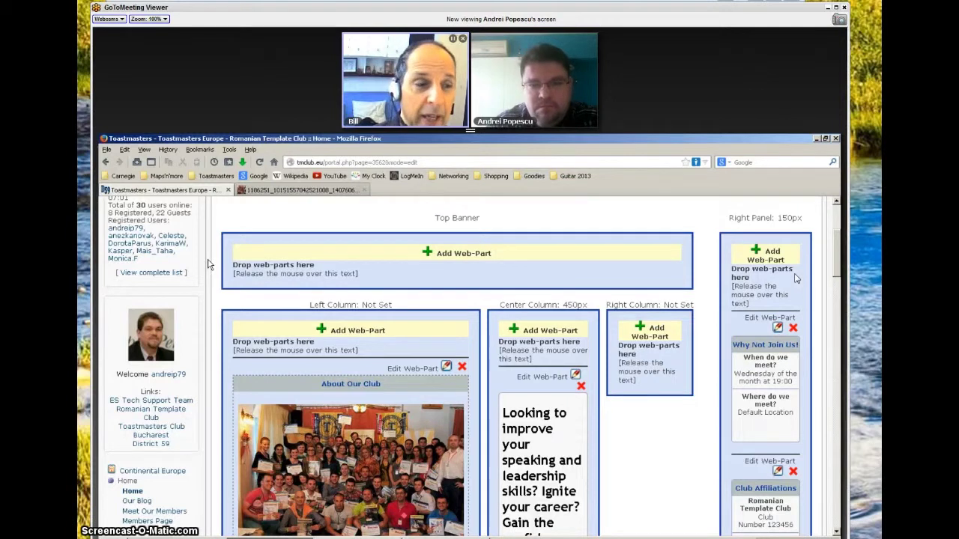
{"action": "scroll", "coordinate": [796, 278], "scroll_direction": "down", "scroll_amount": 4}
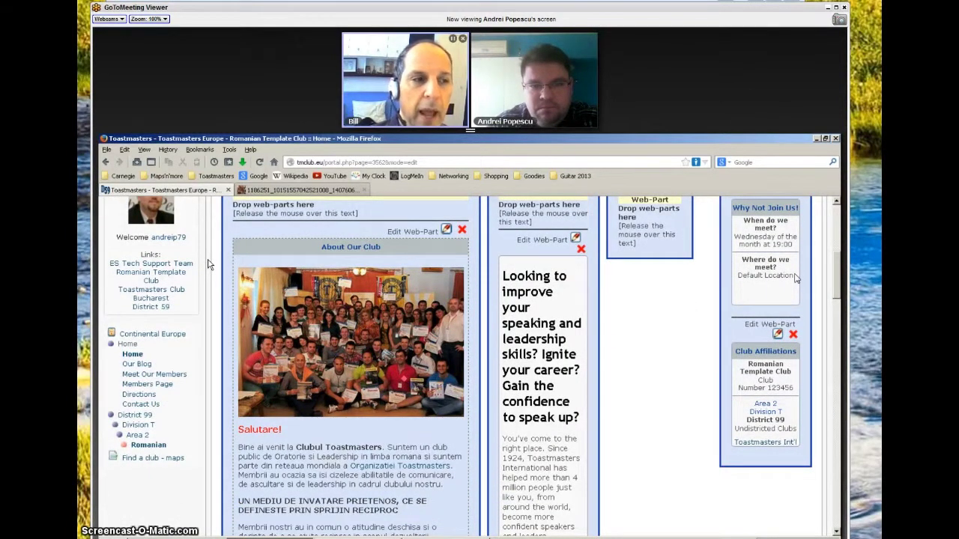
{"action": "scroll", "coordinate": [796, 278], "scroll_direction": "up", "scroll_amount": 6}
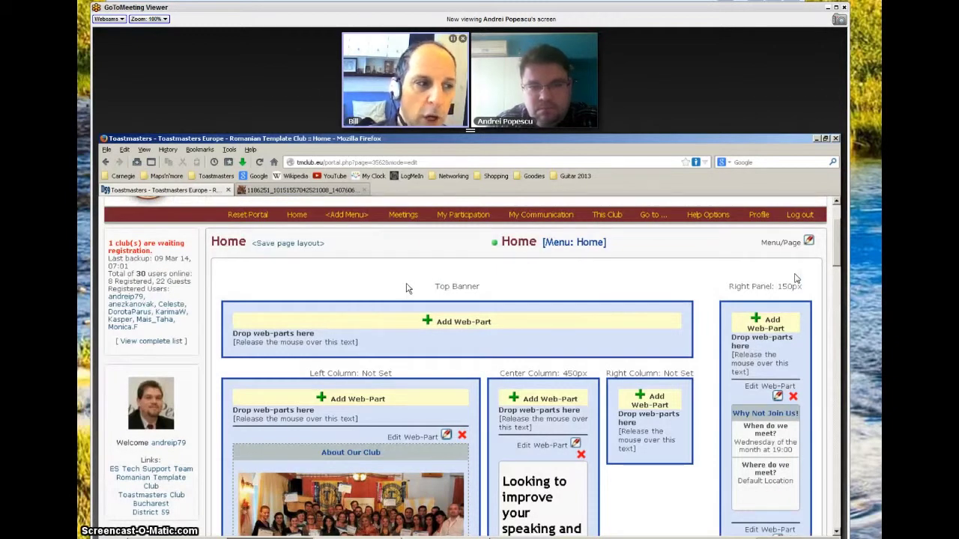
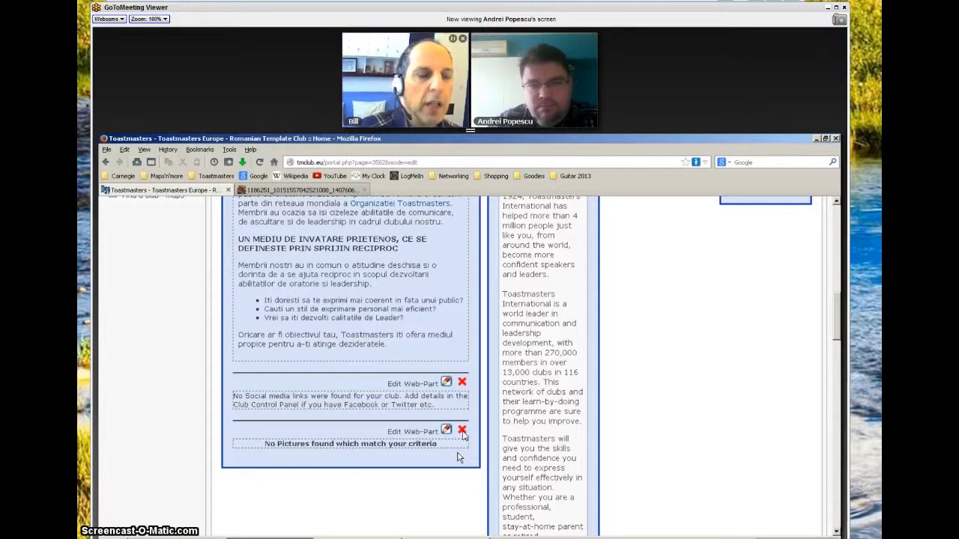
Start adding a web-part to the right column of the Home page layout.
{"action": "scroll", "coordinate": [395, 416], "scroll_direction": "up", "scroll_amount": 2}
{"action": "scroll", "coordinate": [395, 416], "scroll_direction": "up", "scroll_amount": 5}
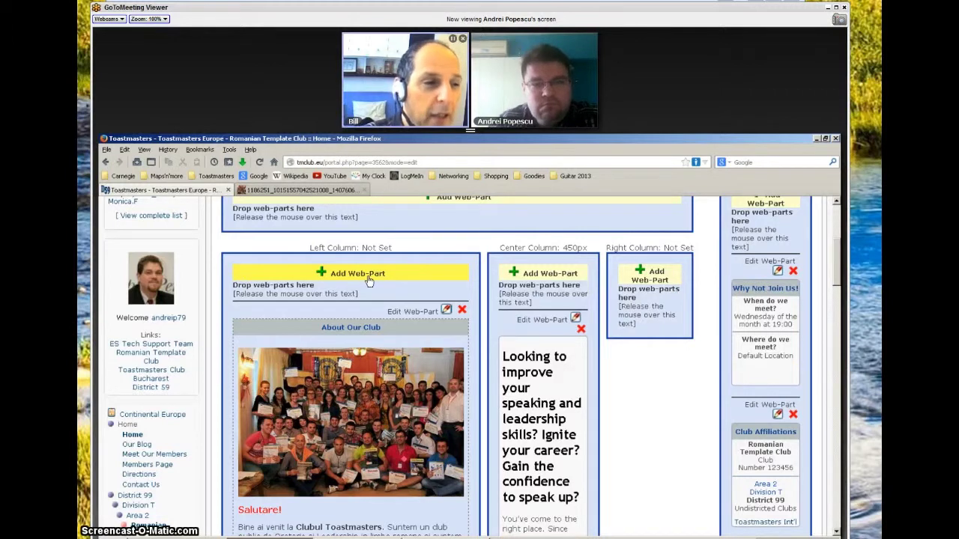
{"action": "left_click", "coordinate": [645, 274]}
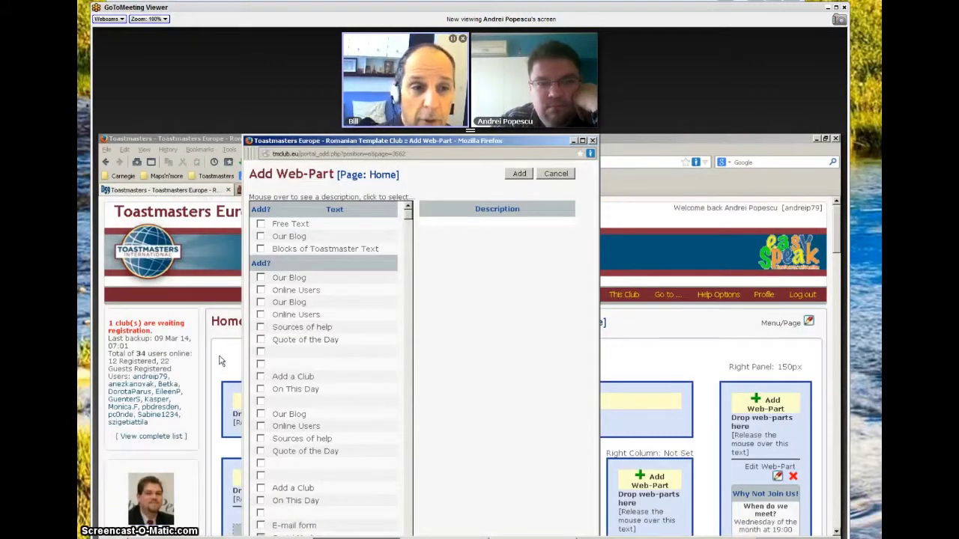
Examine the list of available web-parts for the right column and their descriptions.
{"action": "mouse_move", "coordinate": [330, 342]}
{"action": "mouse_move", "coordinate": [307, 225]}
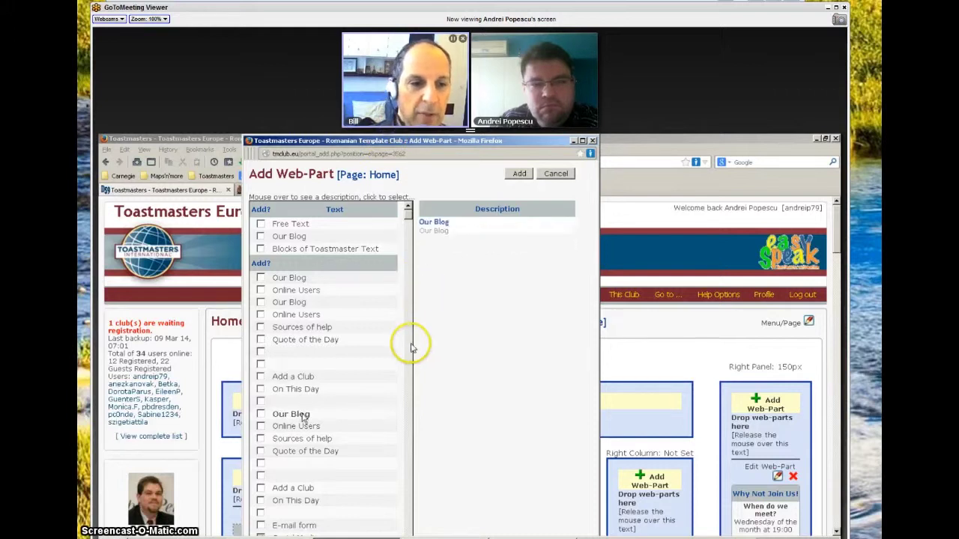
{"action": "scroll", "coordinate": [322, 420], "scroll_direction": "down", "scroll_amount": 2}
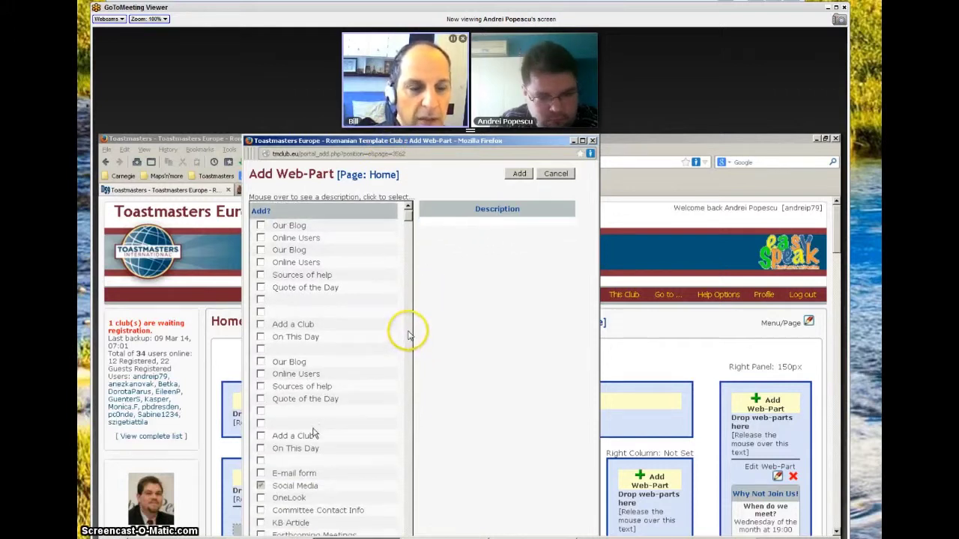
{"action": "scroll", "coordinate": [339, 458], "scroll_direction": "down", "scroll_amount": 1}
{"action": "scroll", "coordinate": [339, 458], "scroll_direction": "down", "scroll_amount": 1}
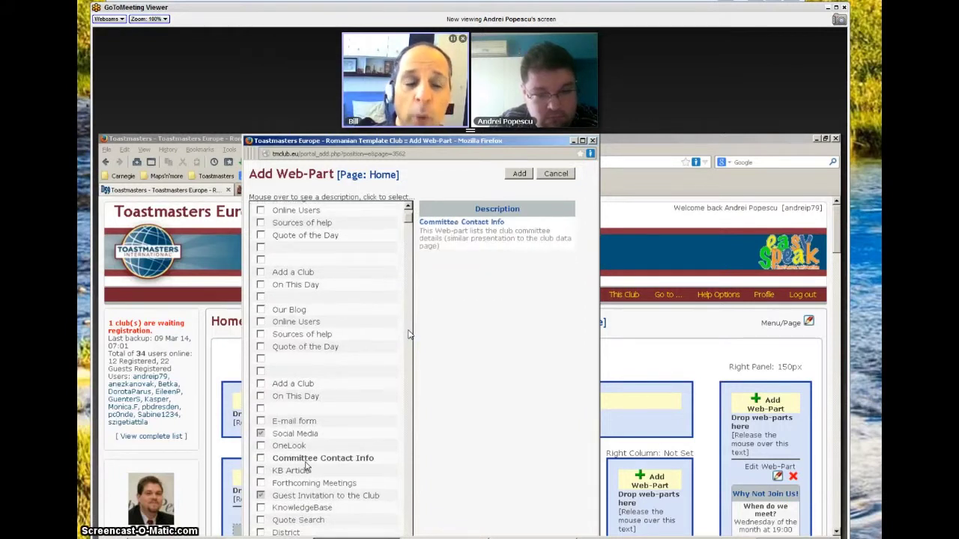
{"action": "left_click", "coordinate": [408, 334]}
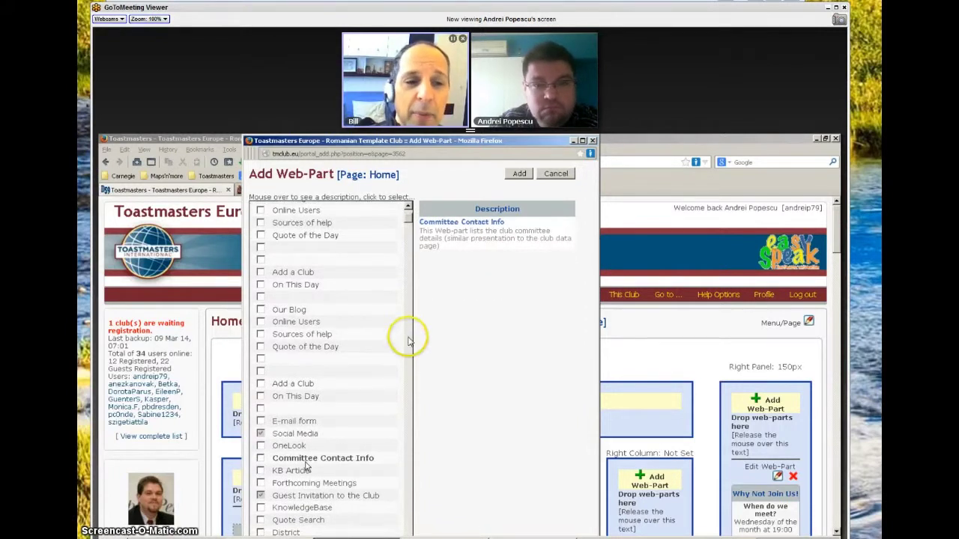
{"action": "left_click", "coordinate": [407, 231]}
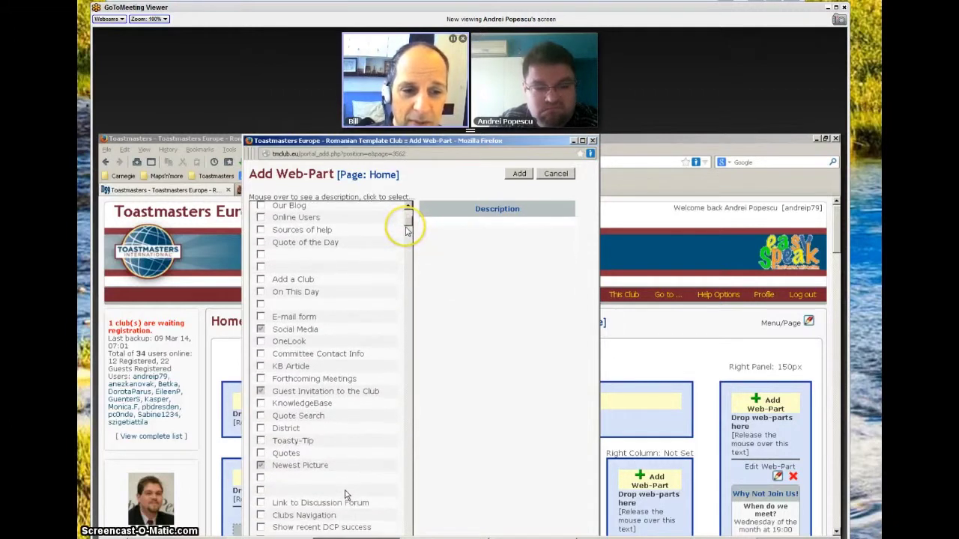
{"action": "scroll", "coordinate": [344, 495], "scroll_direction": "down", "scroll_amount": 1}
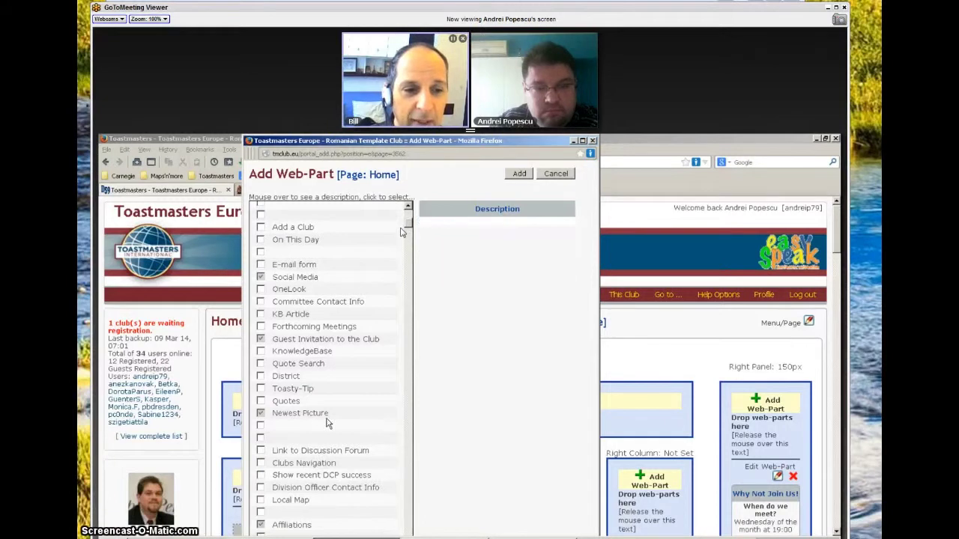
Add a Free Text web-part to the right column of the Home page.
{"action": "scroll", "coordinate": [401, 233], "scroll_direction": "up", "scroll_amount": 5}
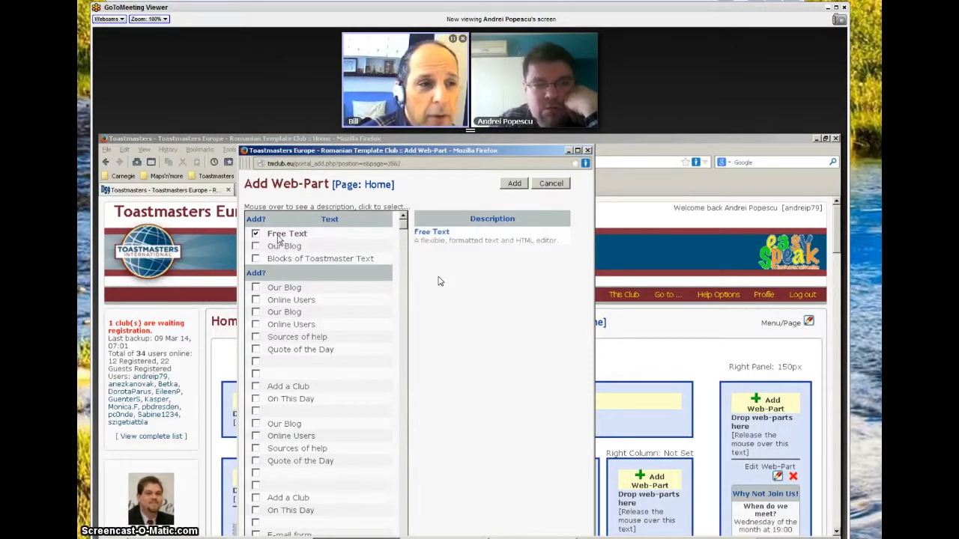
{"action": "left_click", "coordinate": [516, 184]}
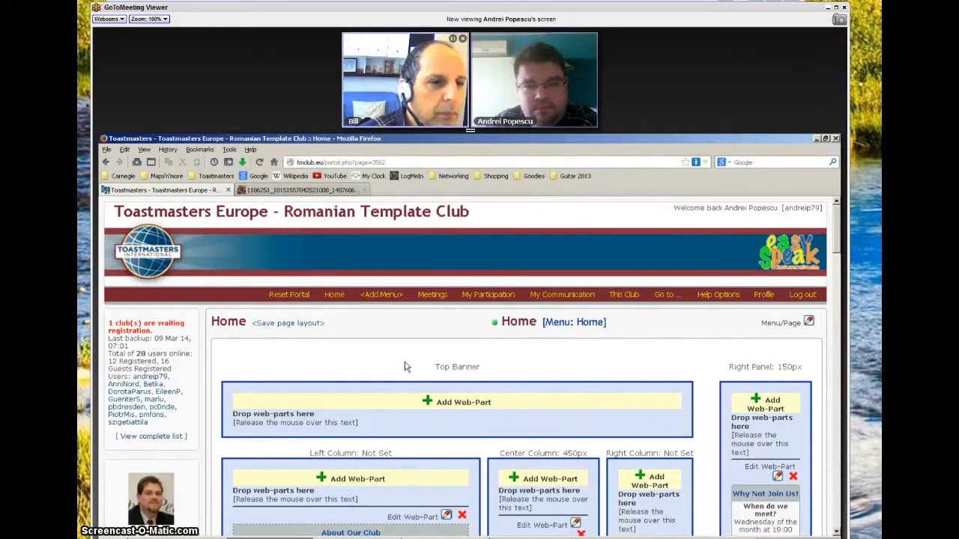
Title the new Free Text web-part "Despre clubul nostru", turn off its background and save its display options.
{"action": "scroll", "coordinate": [409, 366], "scroll_direction": "down", "scroll_amount": 5}
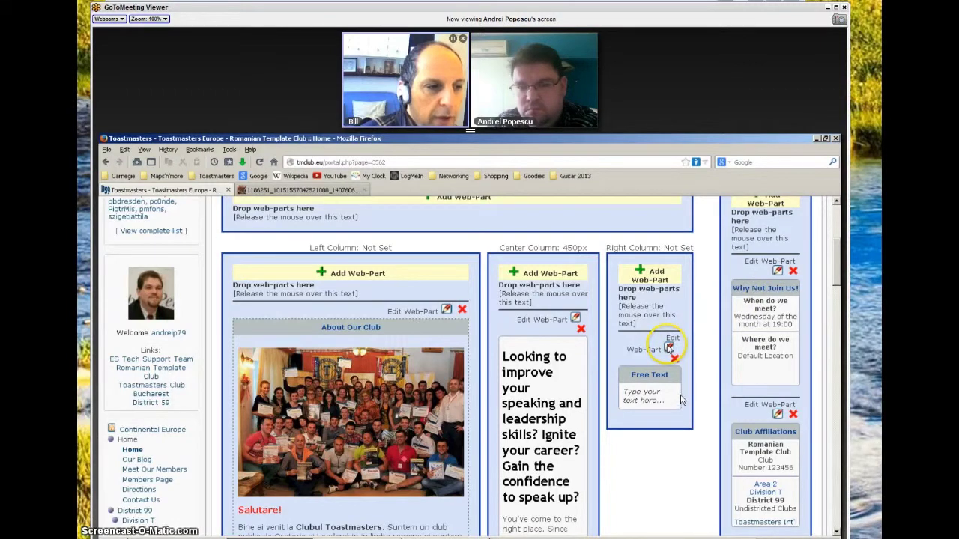
{"action": "left_click", "coordinate": [669, 348]}
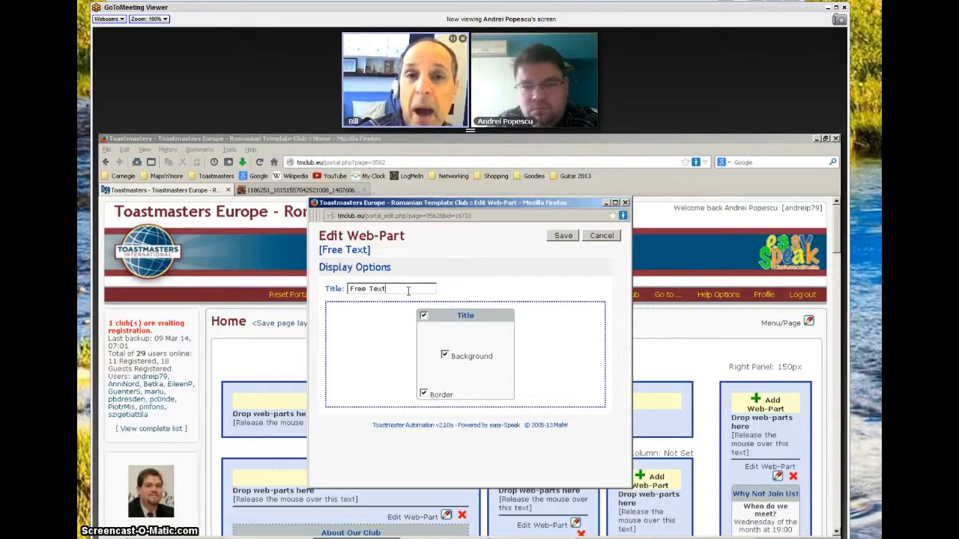
{"action": "left_click_drag", "start_coordinate": [423, 291], "coordinate": [324, 298]}
{"action": "type", "text": "Despre clubul nostru"}
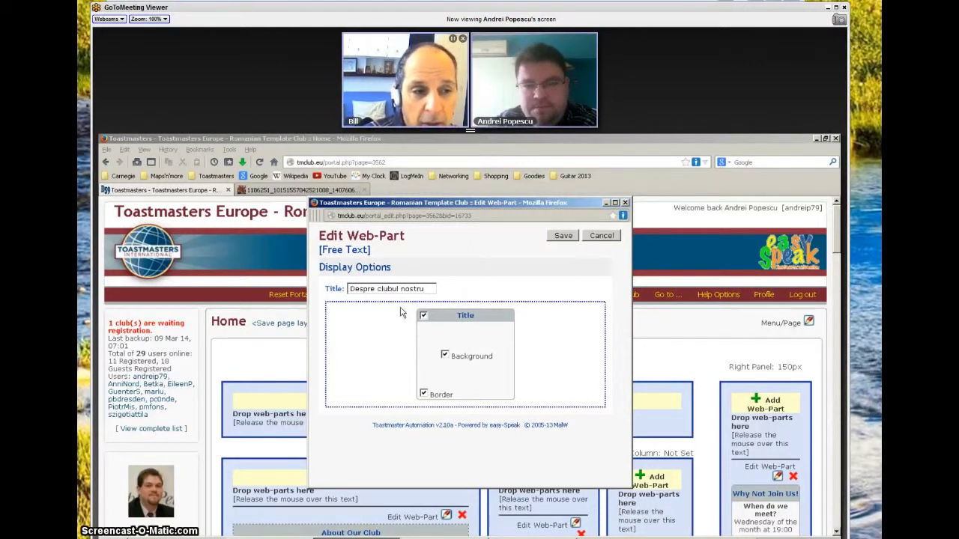
{"action": "left_click", "coordinate": [445, 354]}
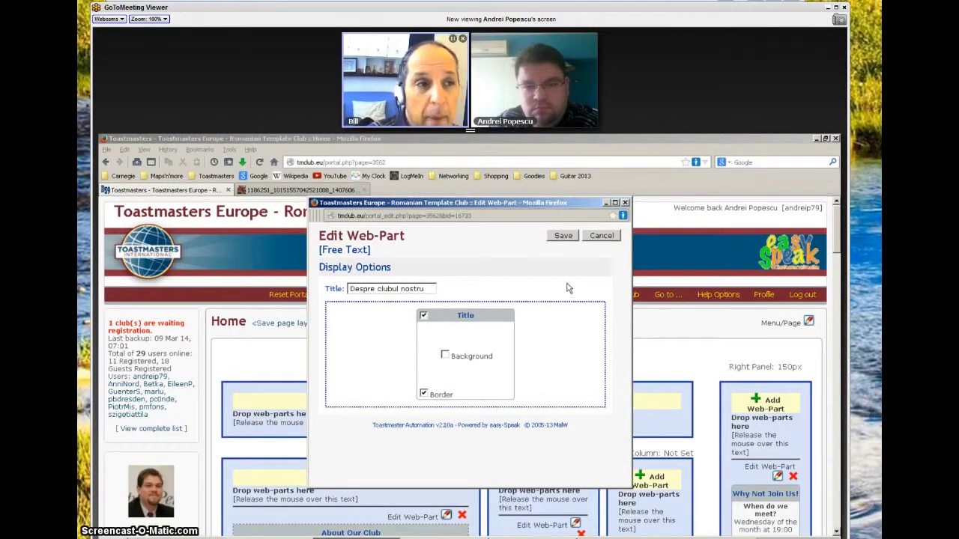
{"action": "left_click", "coordinate": [562, 236]}
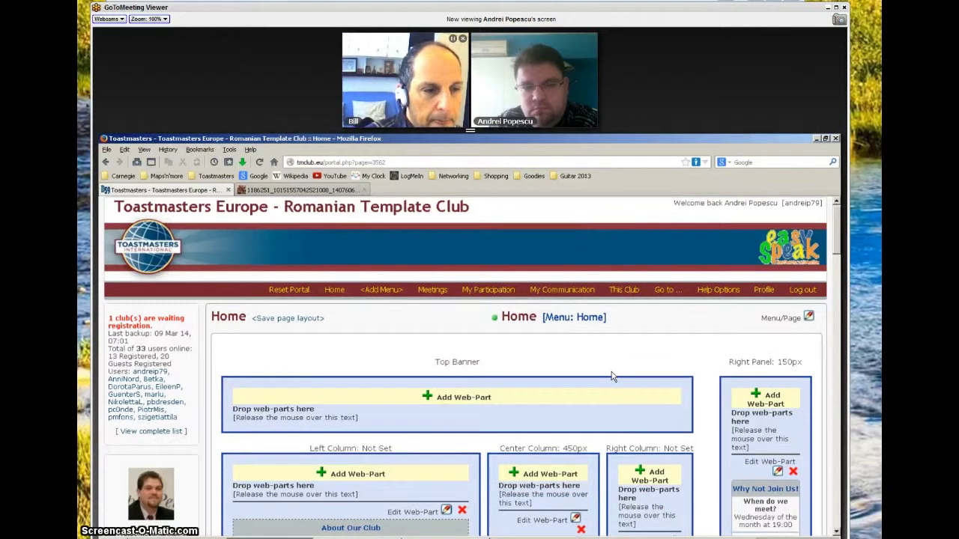
Check the retitled web-part in the right column and save the Home page layout.
{"action": "scroll", "coordinate": [631, 370], "scroll_direction": "down", "scroll_amount": 3}
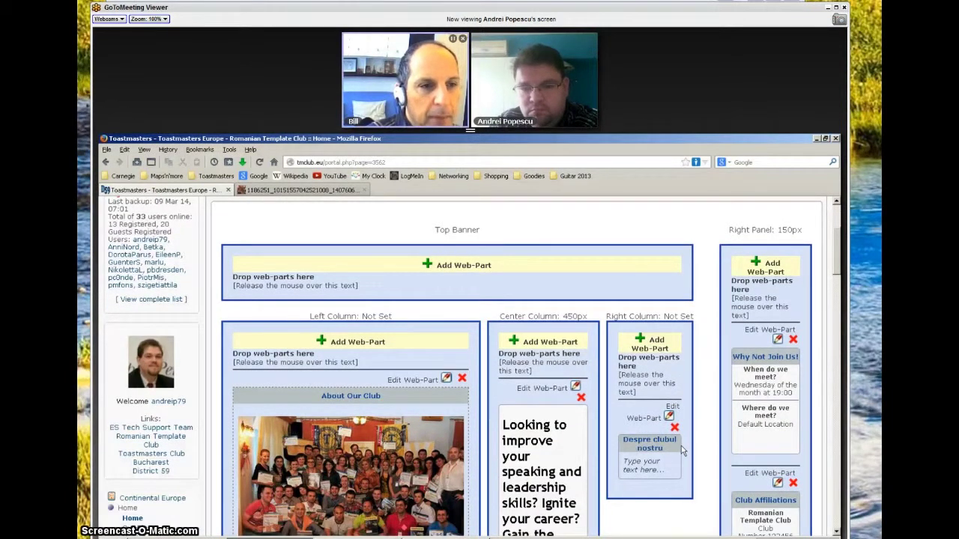
{"action": "scroll", "coordinate": [674, 418], "scroll_direction": "down", "scroll_amount": 2}
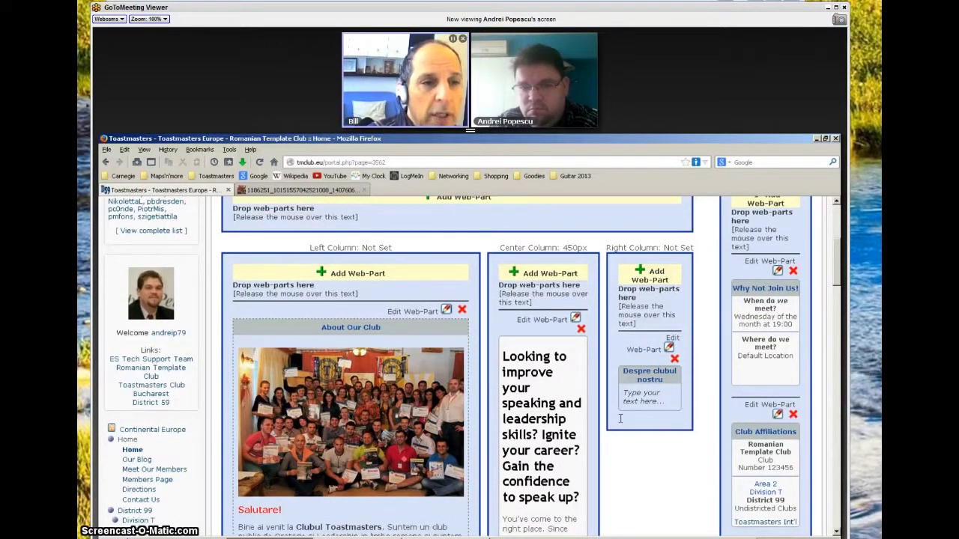
{"action": "scroll", "coordinate": [290, 285], "scroll_direction": "up", "scroll_amount": 6}
{"action": "left_click", "coordinate": [290, 324]}
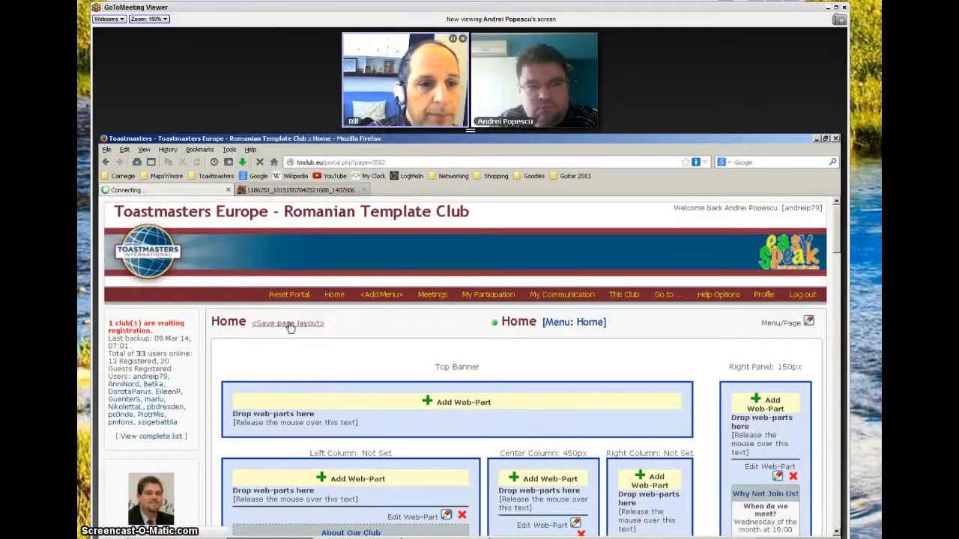
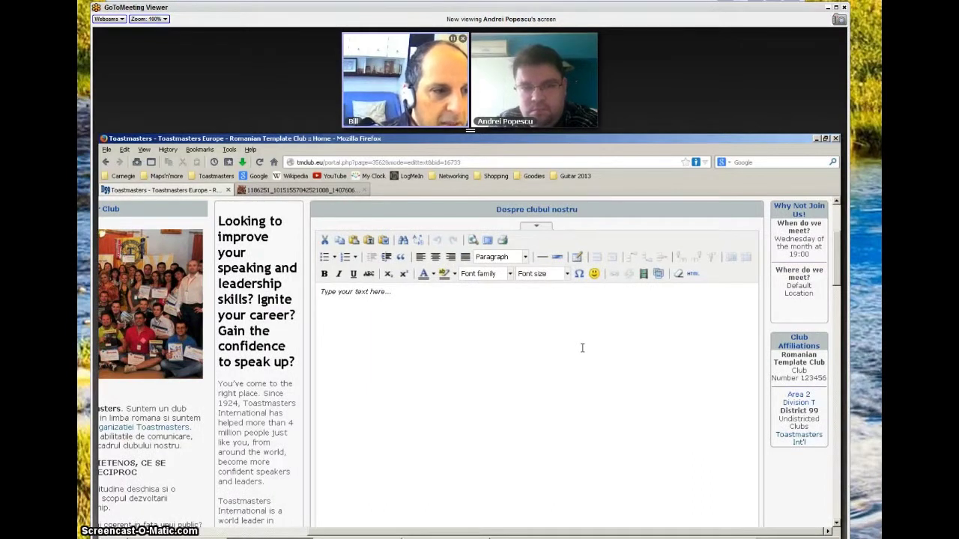
Replace the placeholder in the "Despre clubul nostru" web-part with the two Word paragraphs from "Acesta e locul potrivit" to "sa te dezvolti".
{"action": "key", "text": "alt+Tab"}
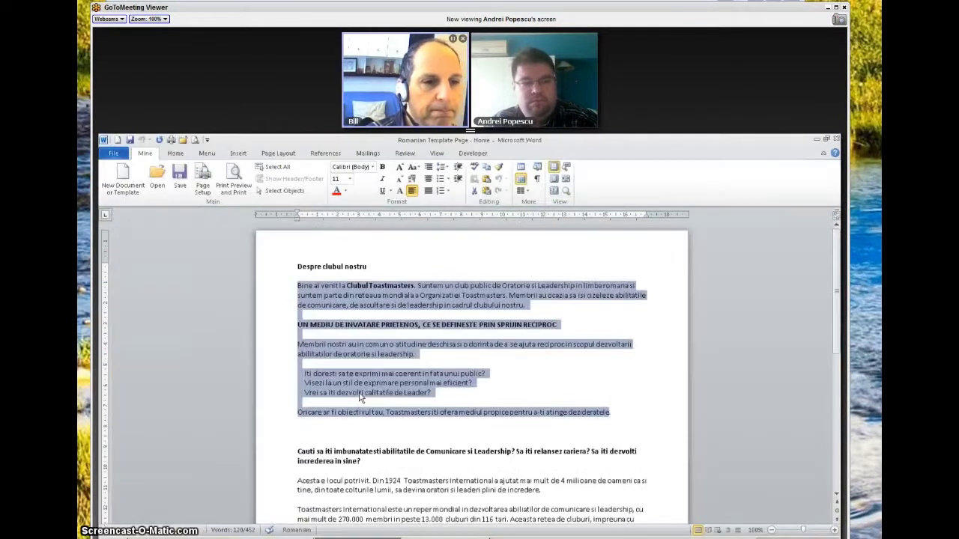
{"action": "scroll", "coordinate": [472, 375], "scroll_direction": "down", "scroll_amount": 3}
{"action": "left_click_drag", "start_coordinate": [298, 402], "coordinate": [567, 455]}
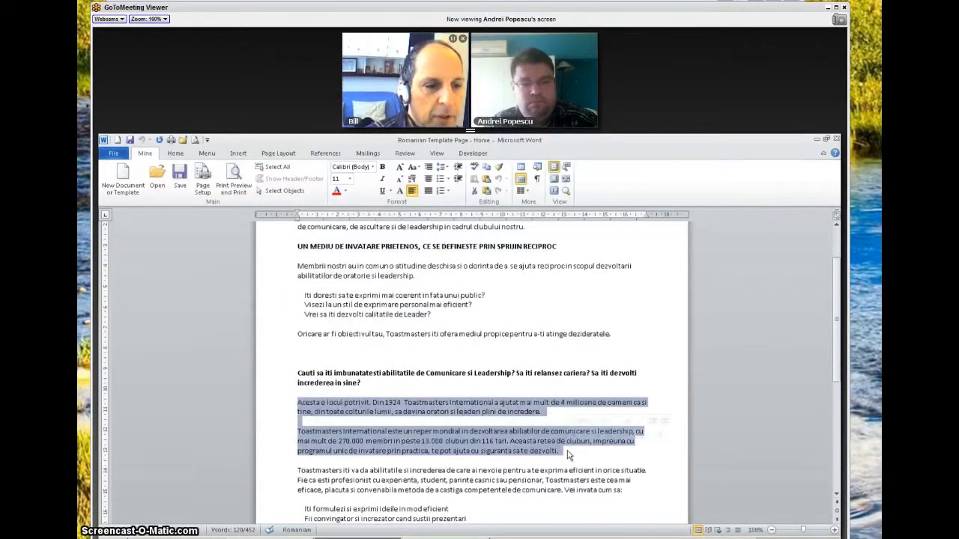
{"action": "key", "text": "alt+Tab"}
{"action": "key", "text": "ctrl+a"}
{"action": "type", "text": "Acesta e locul potrivit. Din 1924  Toastmasters International a ajutat mai mult de 4 milioane de oameni ca si tine, din toate colturile lumii, sa devina oratori si leaderi plini de incredere.  Toastmasters International este un reper mondial in dezvoltarea abiliatilor de comunicare si leadership, cu mai mult de 270.000 membri in peste 13.000 cluburi din 116 tari. Aceasta retea de cluburi, impreuna cu programul unic de invatare prin practica, te pot ajuta cu siguranta sa te dezvolti."}
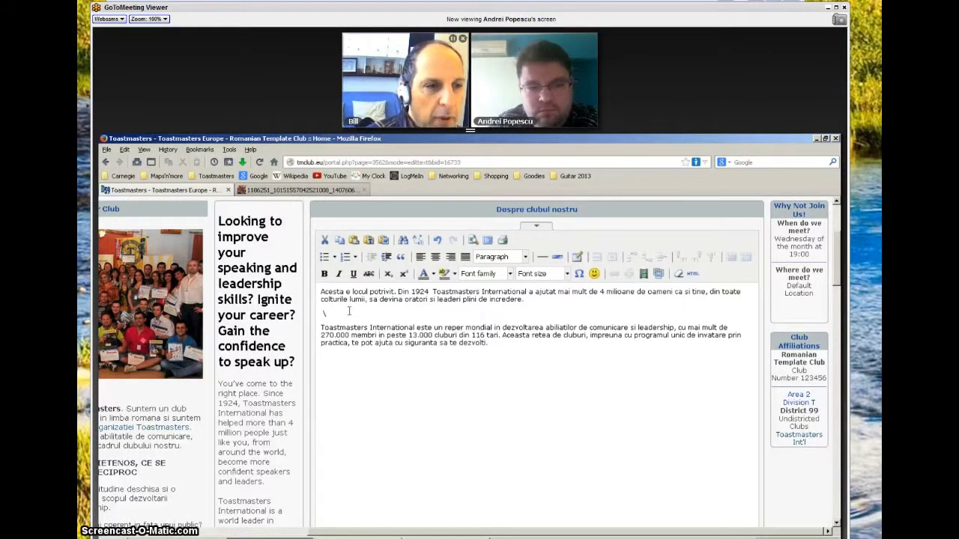
Remove the empty line between the two paragraphs and save the "Despre clubul nostru" text.
{"action": "key", "text": "BackSpace"}
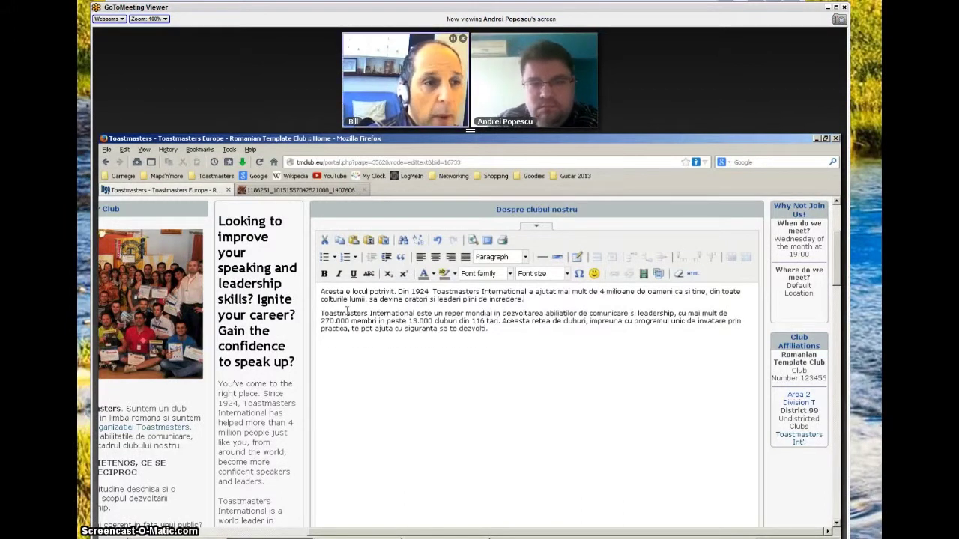
{"action": "scroll", "coordinate": [299, 383], "scroll_direction": "down", "scroll_amount": 3}
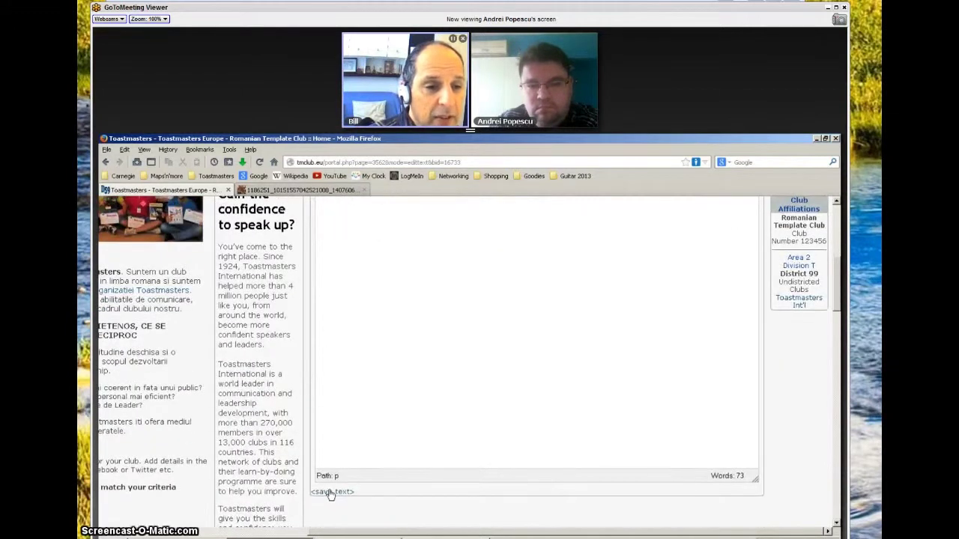
{"action": "left_click", "coordinate": [331, 492]}
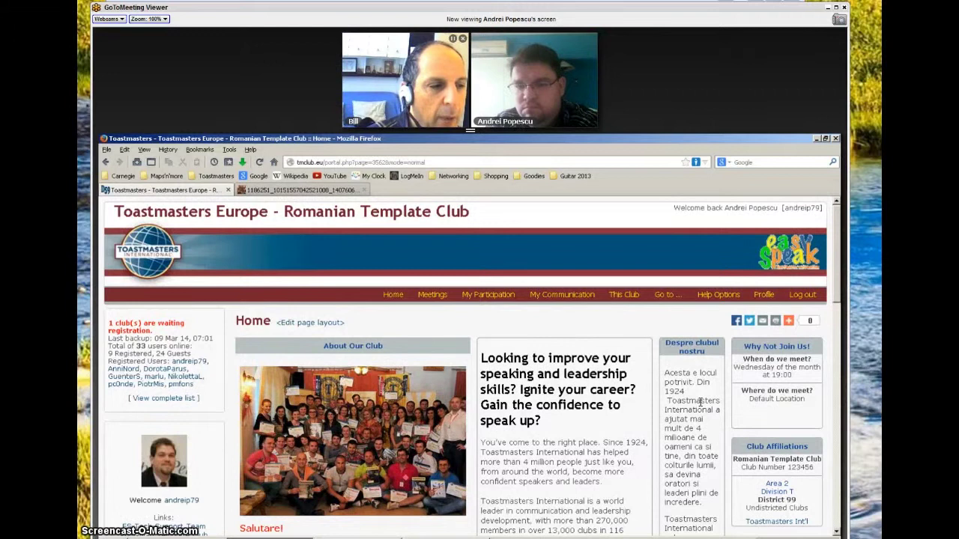
Examine the Home page to compare the new "Despre clubul nostru" text with the widths and contents of the neighbouring columns.
{"action": "scroll", "coordinate": [701, 382], "scroll_direction": "down", "scroll_amount": 2}
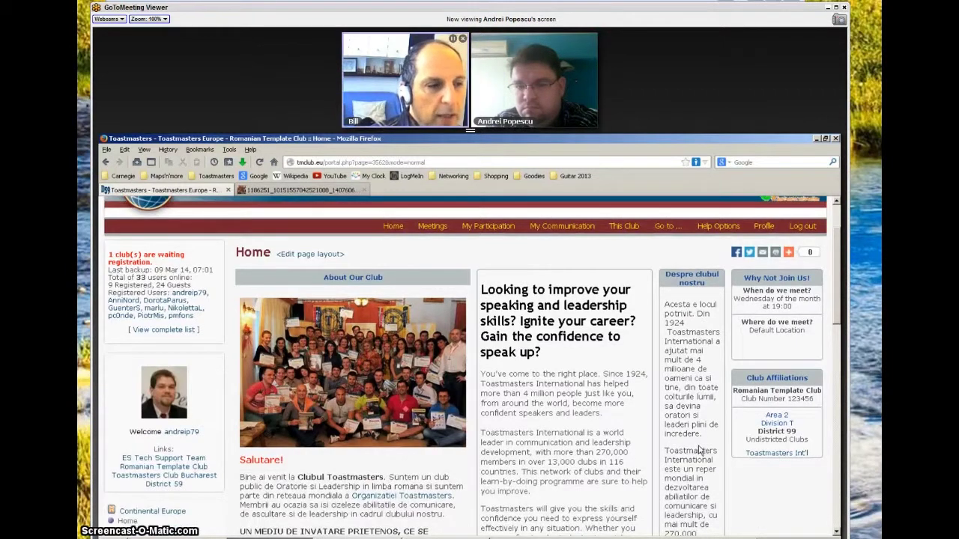
{"action": "scroll", "coordinate": [700, 448], "scroll_direction": "down", "scroll_amount": 4}
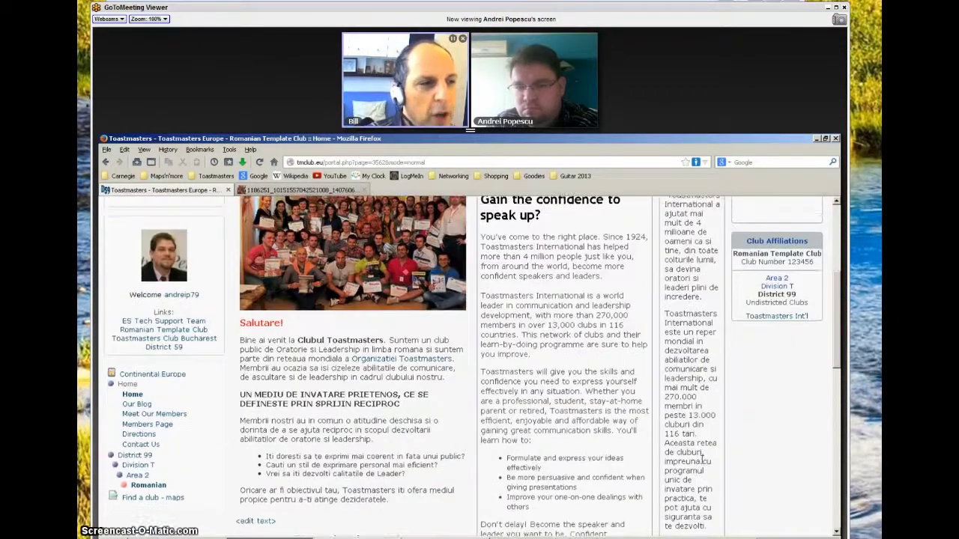
{"action": "scroll", "coordinate": [703, 463], "scroll_direction": "down", "scroll_amount": 6}
{"action": "scroll", "coordinate": [712, 449], "scroll_direction": "up", "scroll_amount": 8}
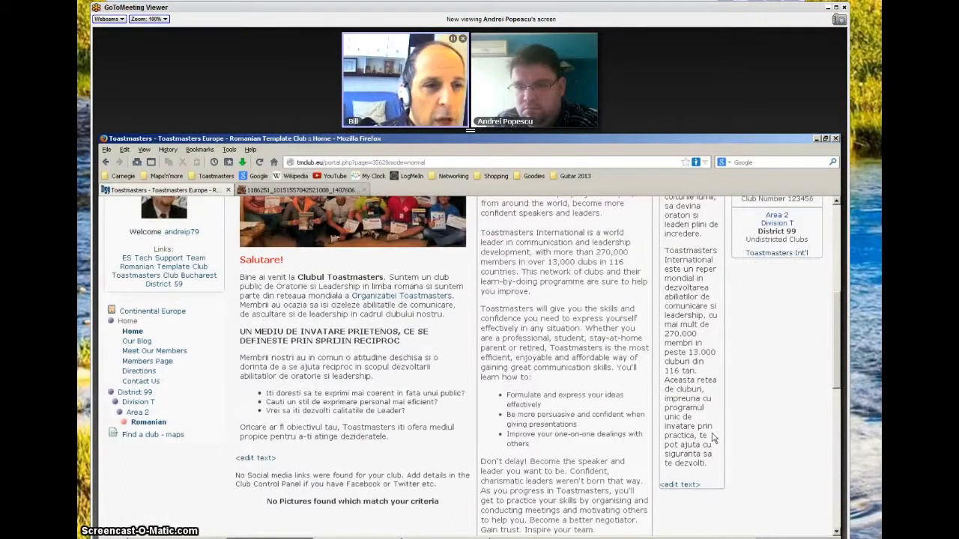
{"action": "scroll", "coordinate": [712, 439], "scroll_direction": "up", "scroll_amount": 5}
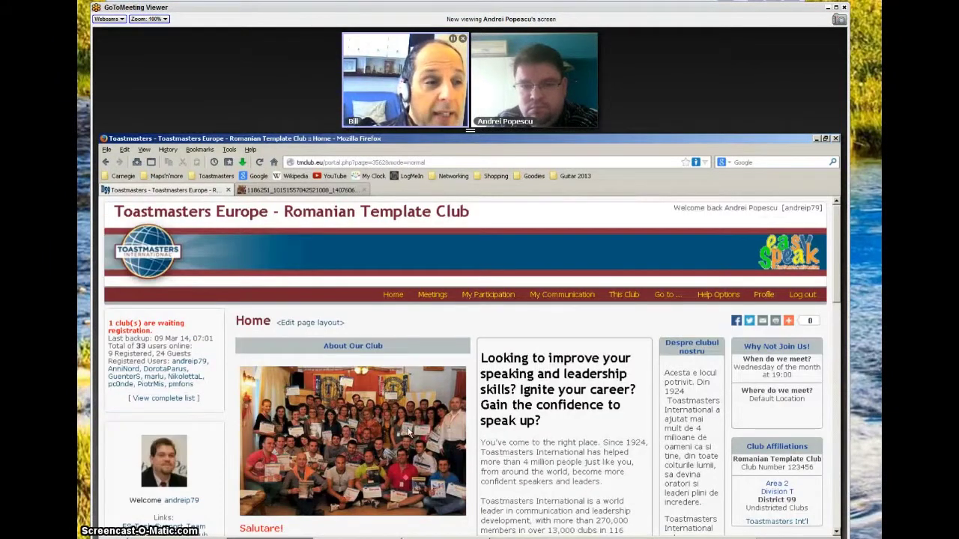
{"action": "scroll", "coordinate": [410, 432], "scroll_direction": "down", "scroll_amount": 2}
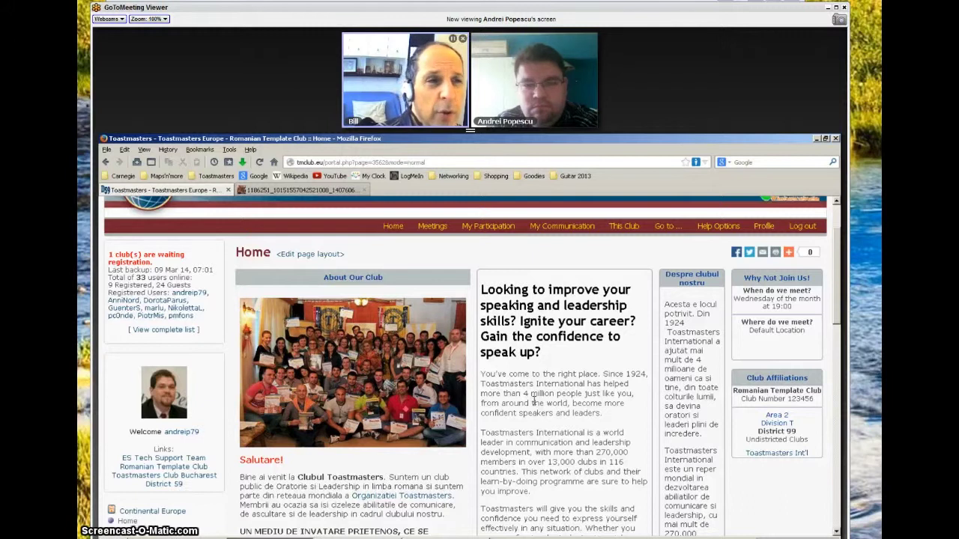
{"action": "scroll", "coordinate": [534, 401], "scroll_direction": "down", "scroll_amount": 2}
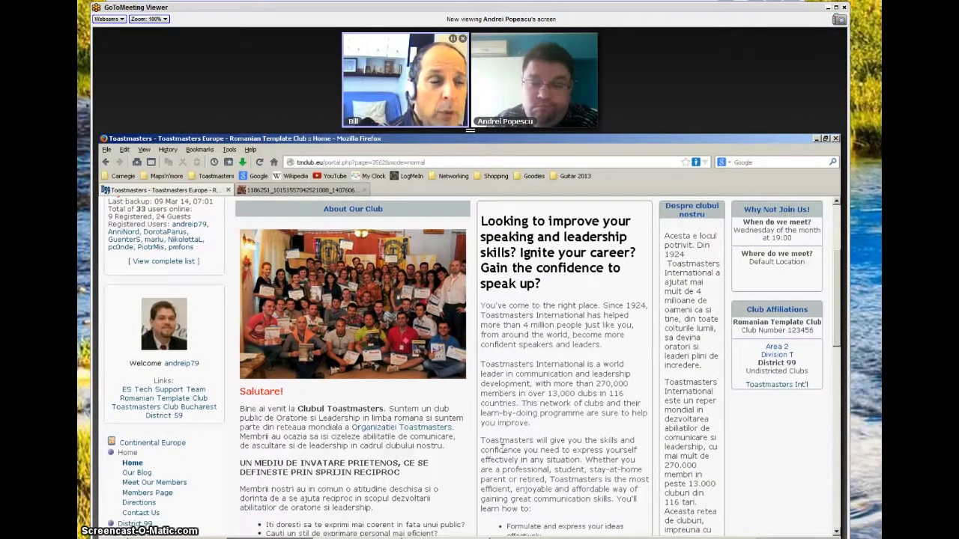
{"action": "scroll", "coordinate": [502, 446], "scroll_direction": "down", "scroll_amount": 2}
{"action": "scroll", "coordinate": [299, 487], "scroll_direction": "down", "scroll_amount": 2}
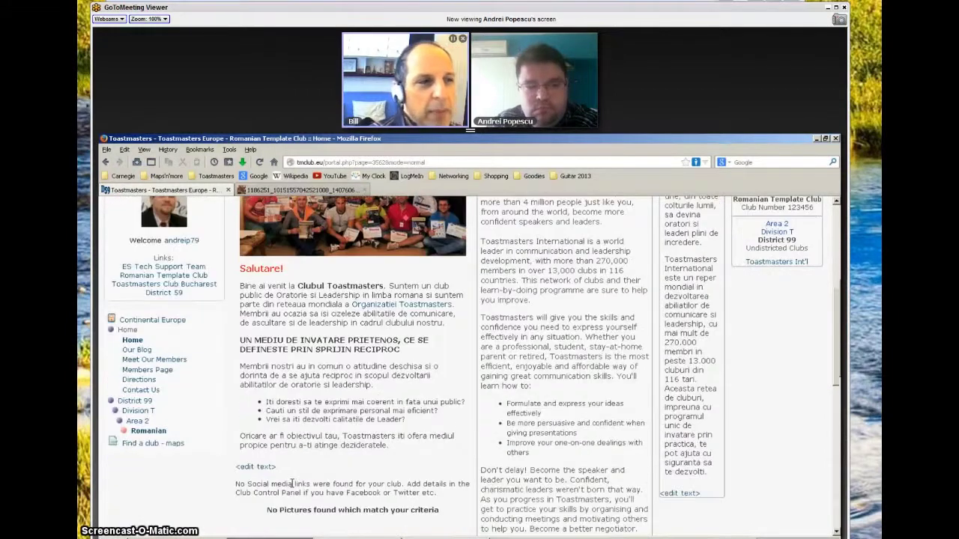
Shrink the group photo in the "About Our Club" web-part on the Home page and save its text.
{"action": "left_click", "coordinate": [254, 454]}
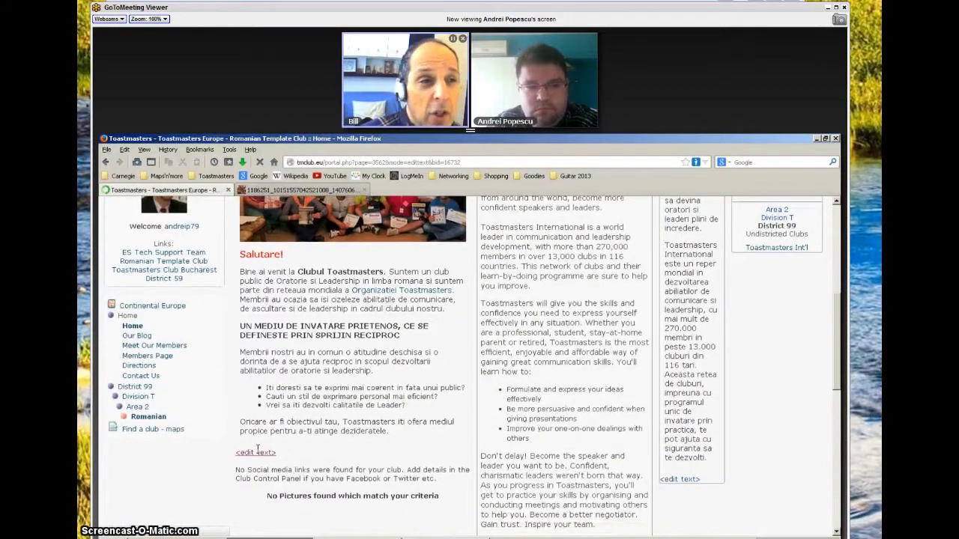
{"action": "scroll", "coordinate": [439, 394], "scroll_direction": "down", "scroll_amount": 4}
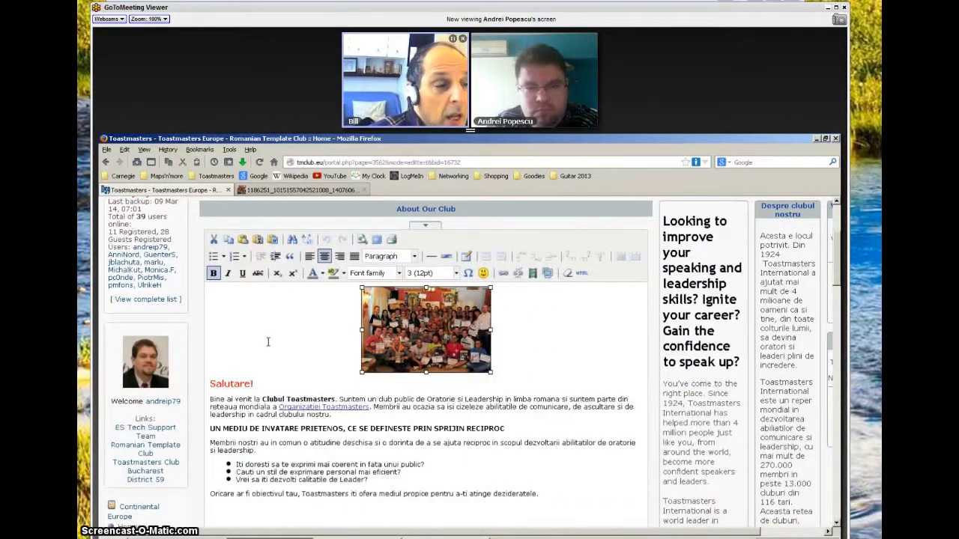
{"action": "scroll", "coordinate": [217, 459], "scroll_direction": "down", "scroll_amount": 8}
{"action": "left_click", "coordinate": [212, 426]}
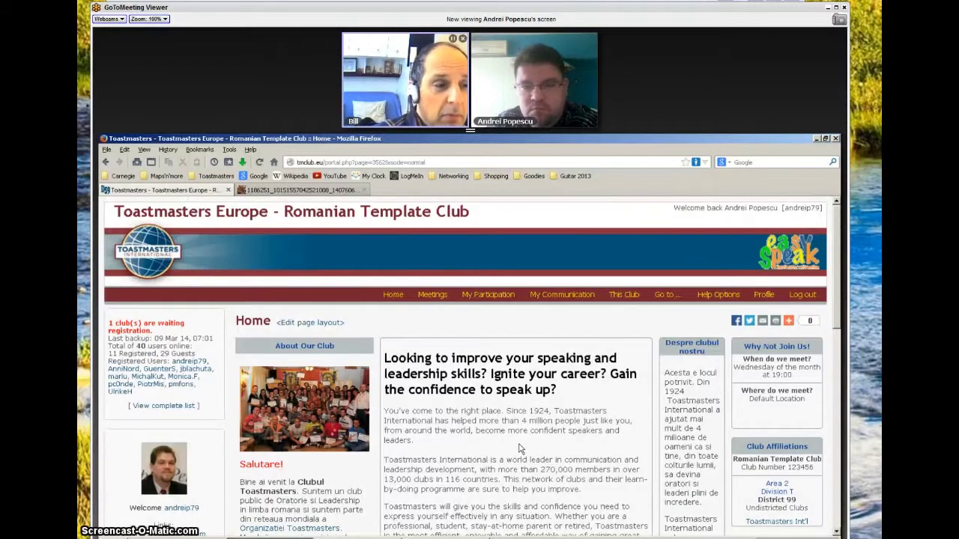
Review the full Home page to check how its columns are laid out around the smaller photo.
{"action": "scroll", "coordinate": [521, 449], "scroll_direction": "down", "scroll_amount": 2}
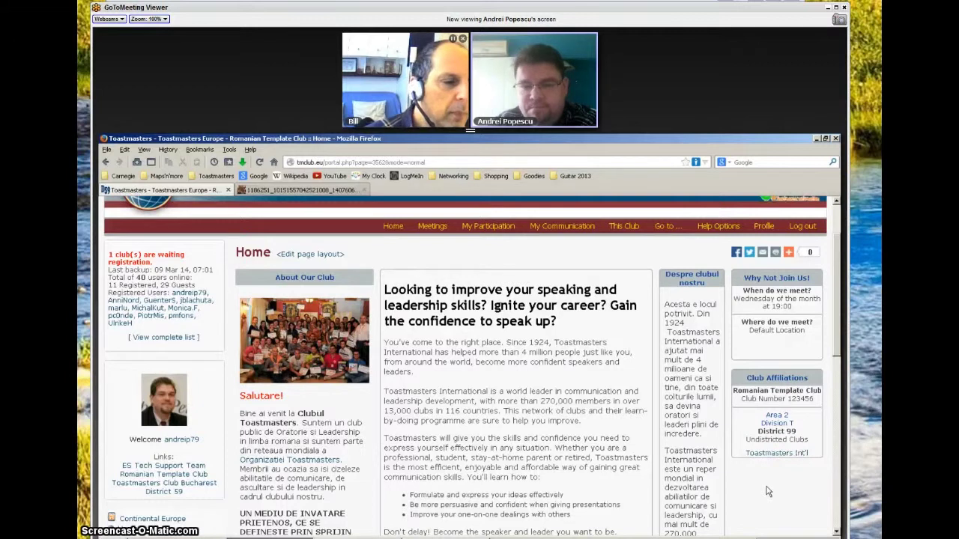
{"action": "scroll", "coordinate": [767, 492], "scroll_direction": "down", "scroll_amount": 2}
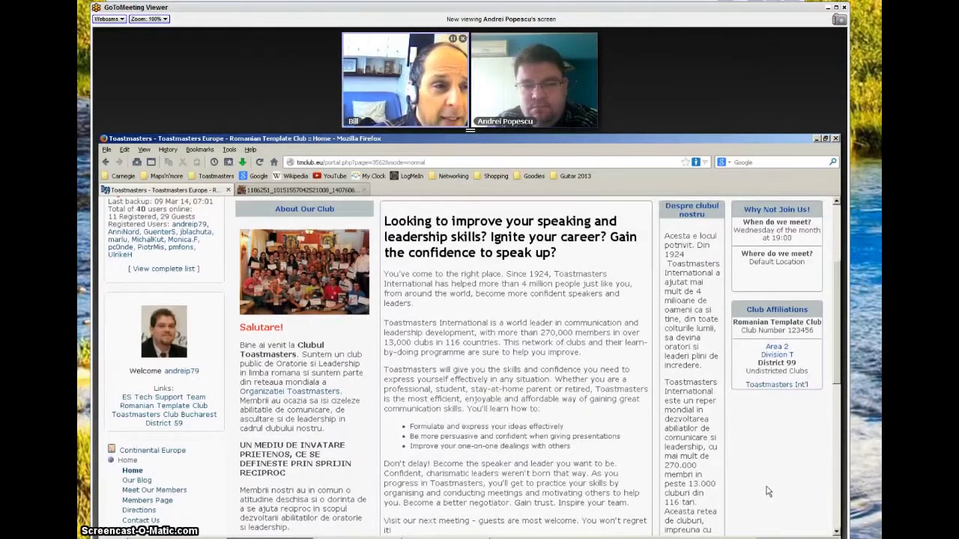
{"action": "scroll", "coordinate": [767, 491], "scroll_direction": "down", "scroll_amount": 8}
{"action": "scroll", "coordinate": [767, 491], "scroll_direction": "up", "scroll_amount": 9}
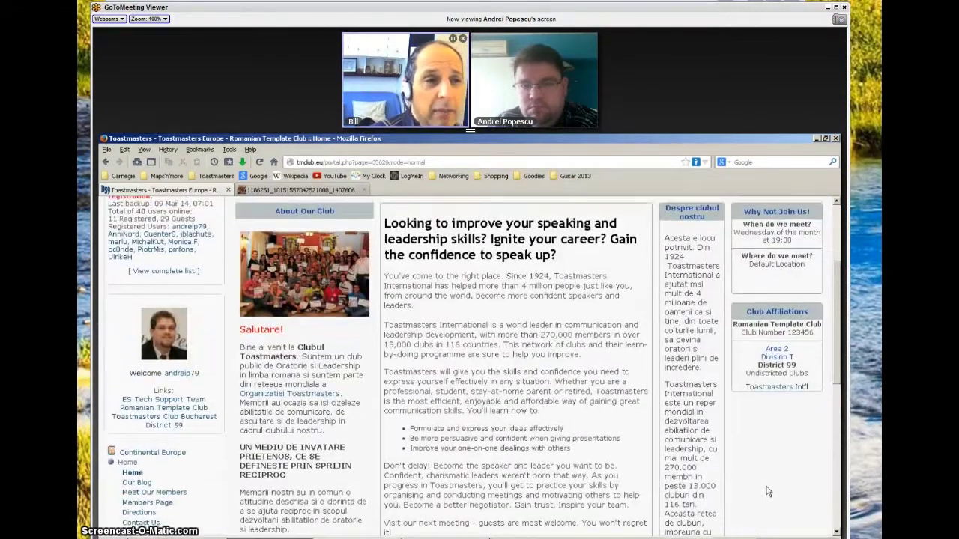
{"action": "scroll", "coordinate": [768, 491], "scroll_direction": "up", "scroll_amount": 2}
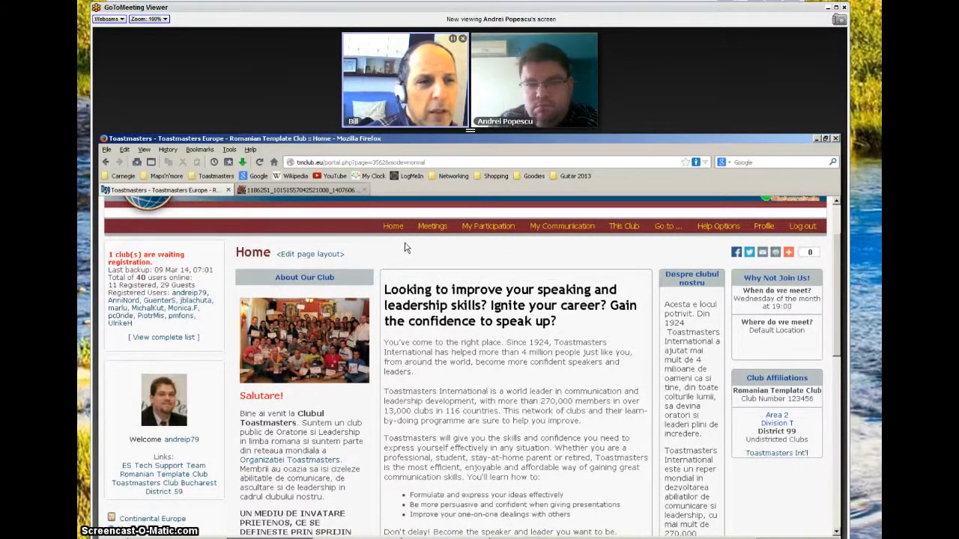
{"action": "scroll", "coordinate": [405, 248], "scroll_direction": "up", "scroll_amount": 2}
Open the club's Directions page, look over its location details and map, and start editing its page layout.
{"action": "mouse_move", "coordinate": [399, 302]}
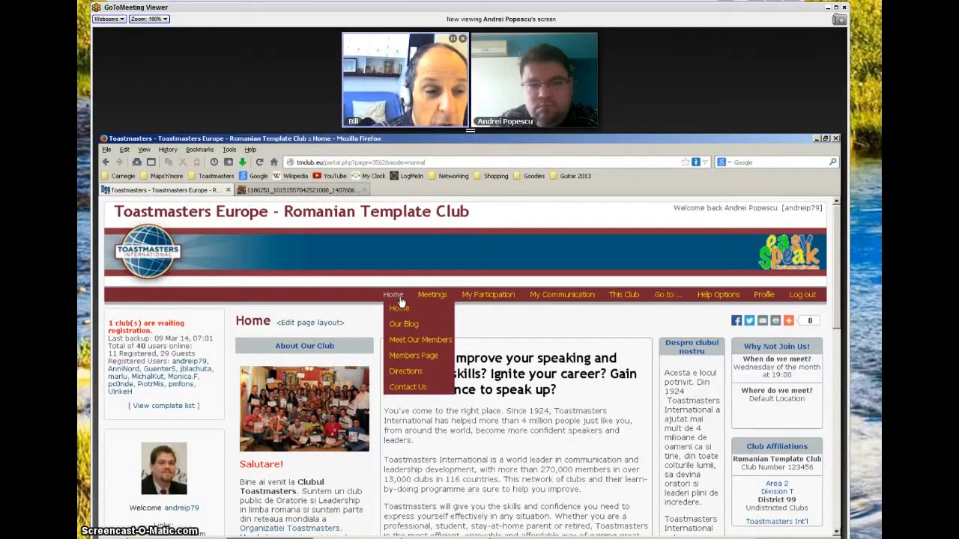
{"action": "left_click", "coordinate": [405, 371]}
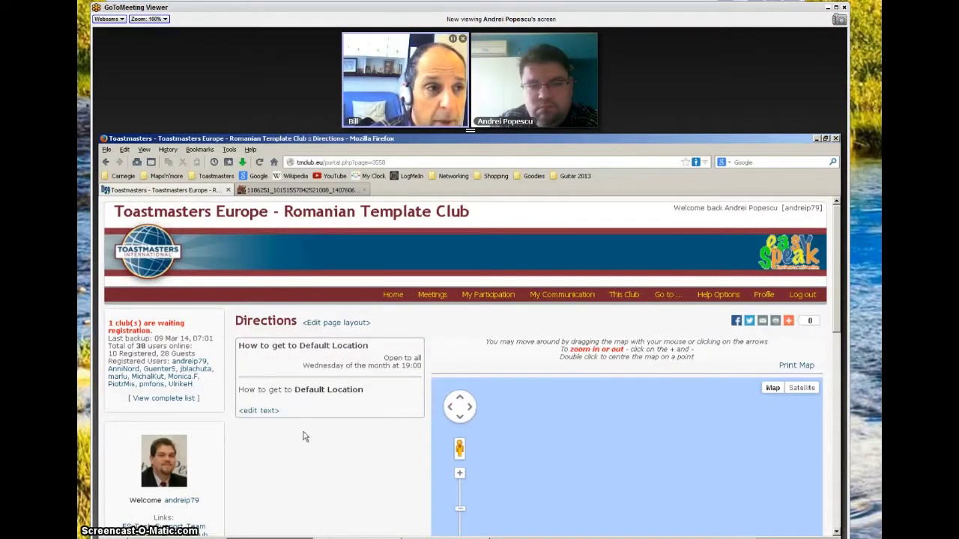
{"action": "scroll", "coordinate": [296, 451], "scroll_direction": "down", "scroll_amount": 3}
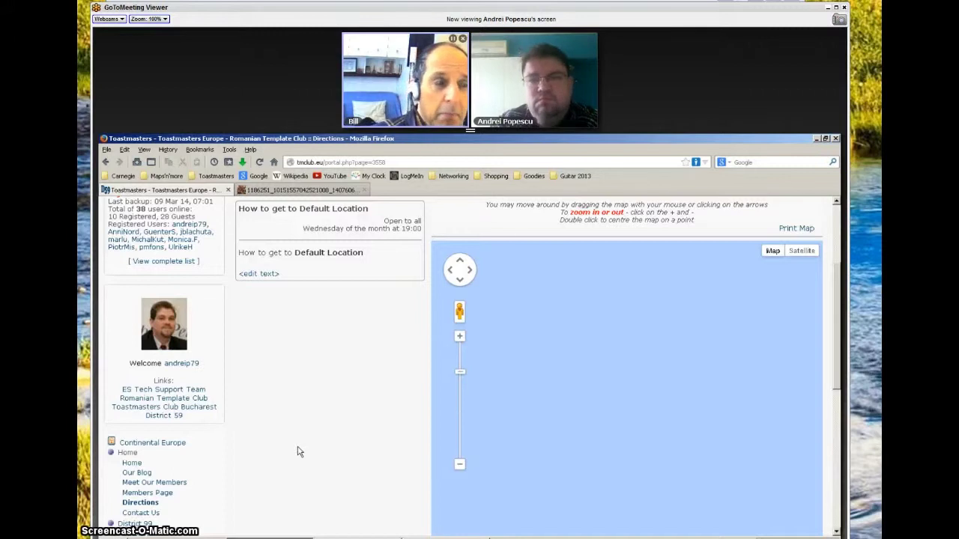
{"action": "scroll", "coordinate": [296, 451], "scroll_direction": "up", "scroll_amount": 2}
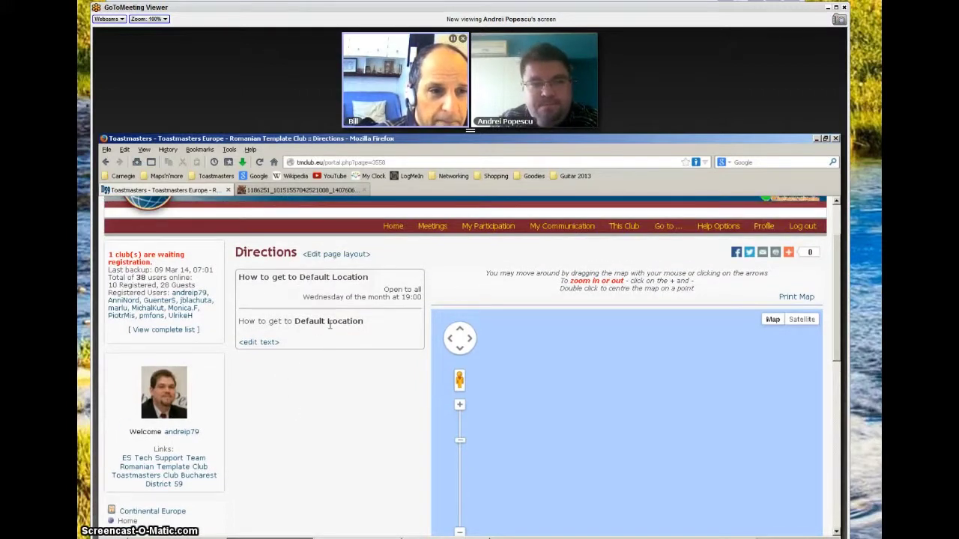
{"action": "left_click", "coordinate": [342, 254]}
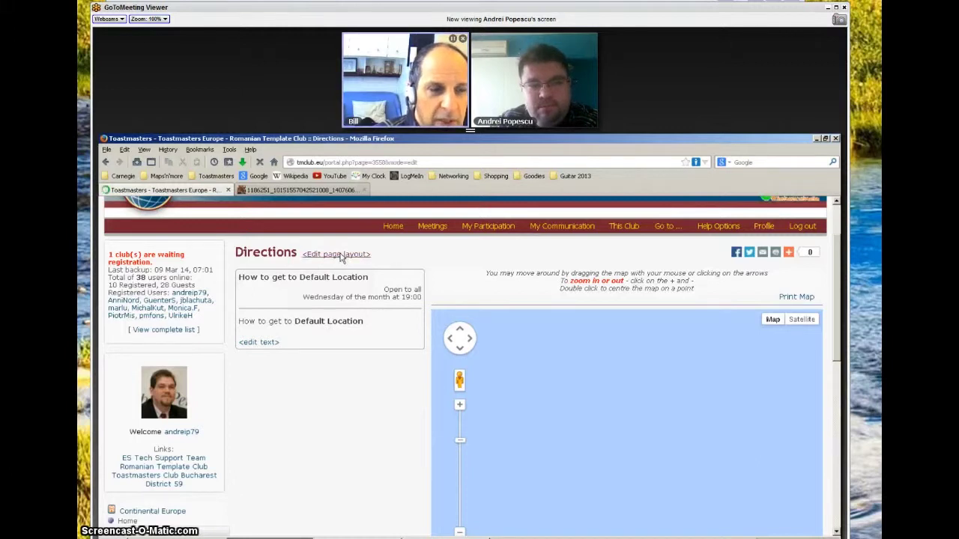
Retitle the Map web-part in the center column of the Directions page "Harta" and save its display options.
{"action": "scroll", "coordinate": [381, 324], "scroll_direction": "down", "scroll_amount": 4}
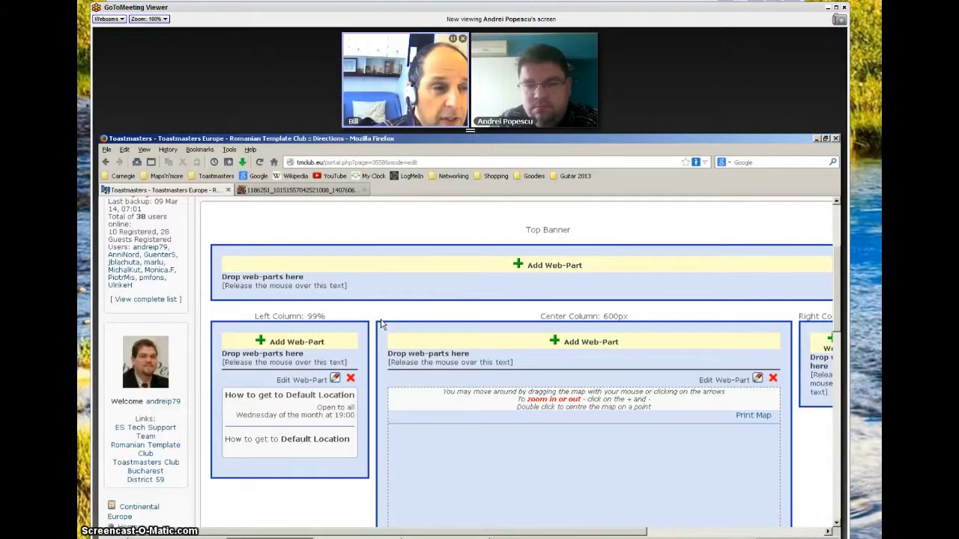
{"action": "scroll", "coordinate": [381, 323], "scroll_direction": "down", "scroll_amount": 2}
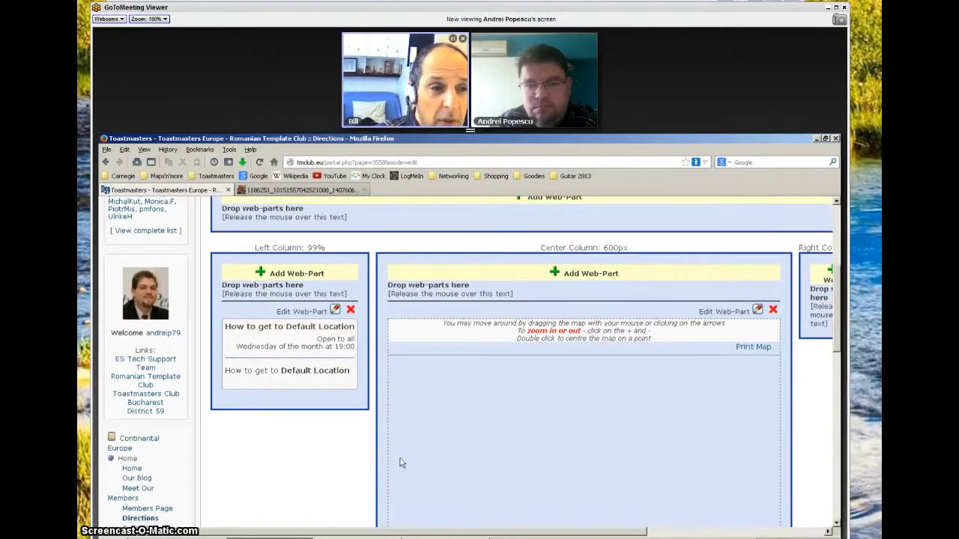
{"action": "left_click_drag", "start_coordinate": [450, 534], "coordinate": [555, 529]}
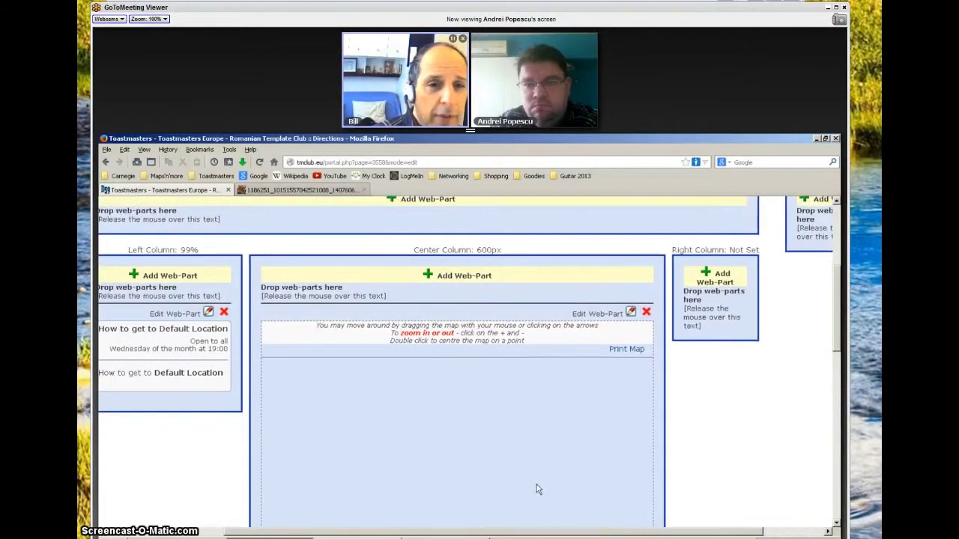
{"action": "scroll", "coordinate": [537, 488], "scroll_direction": "up", "scroll_amount": 2}
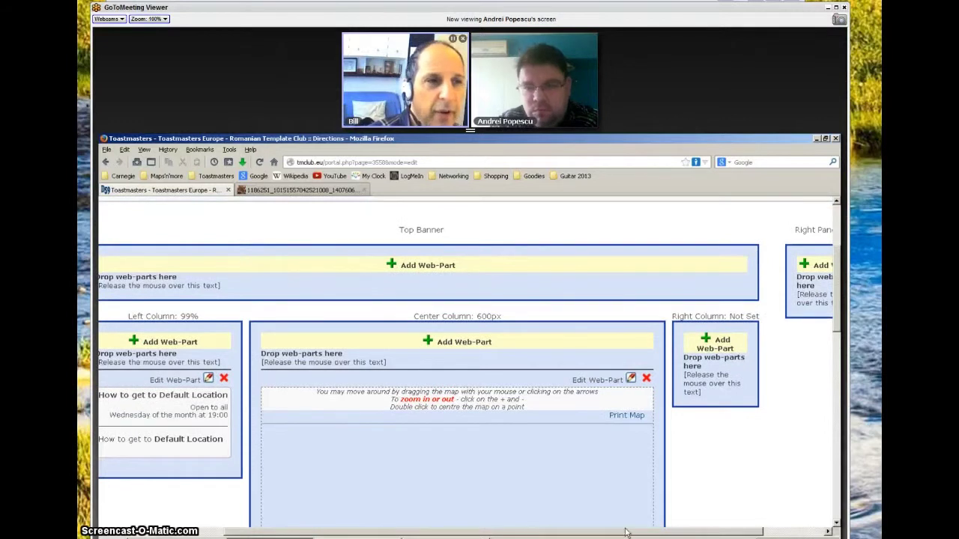
{"action": "left_click_drag", "start_coordinate": [626, 535], "coordinate": [607, 536]}
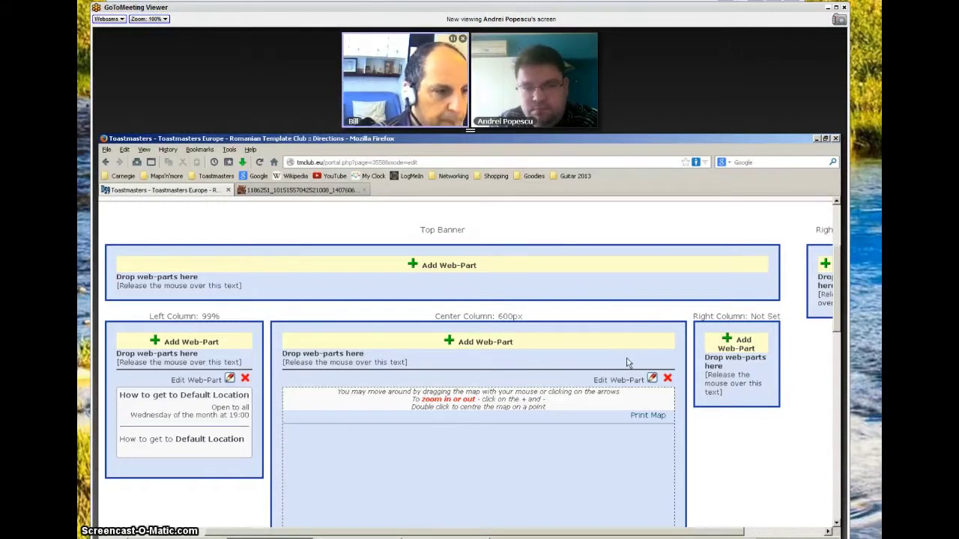
{"action": "left_click", "coordinate": [653, 380]}
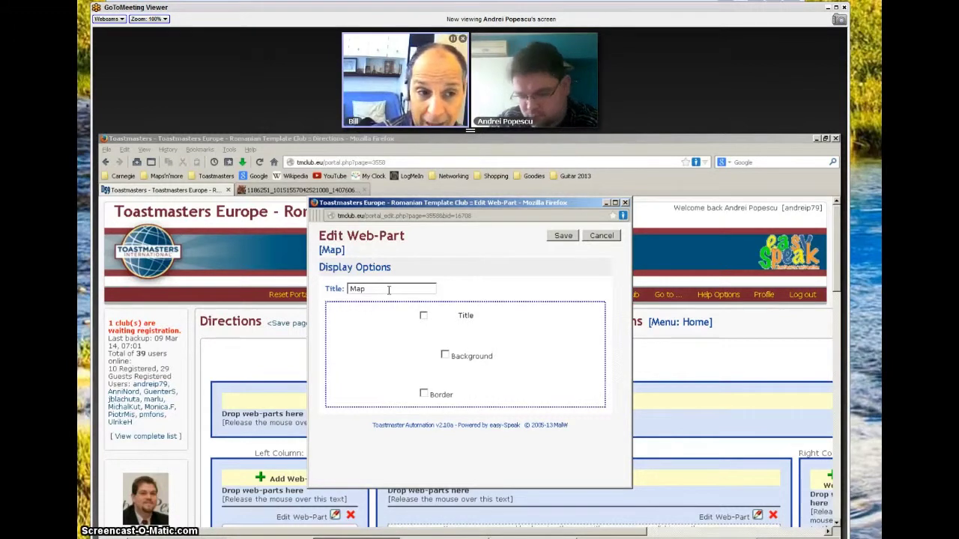
{"action": "type", "text": "Harta"}
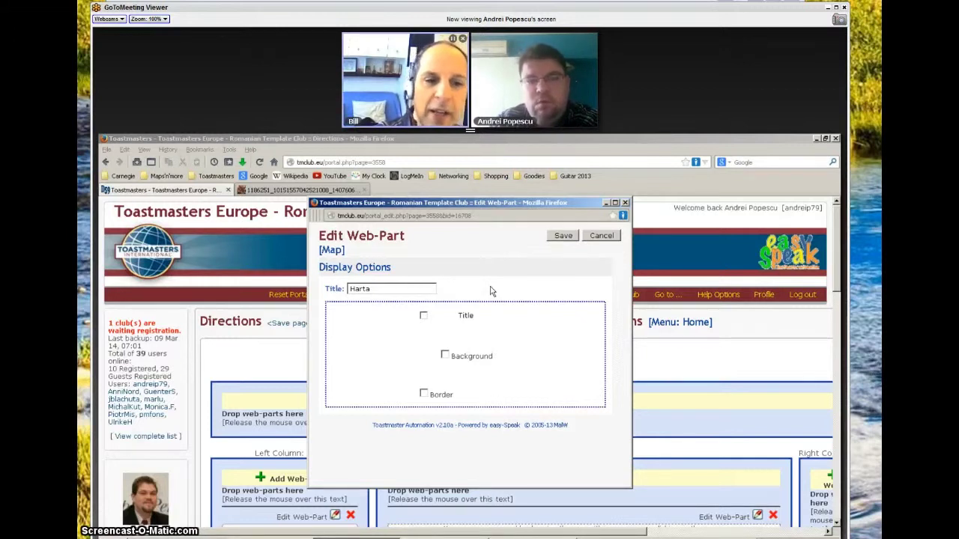
{"action": "left_click", "coordinate": [562, 237]}
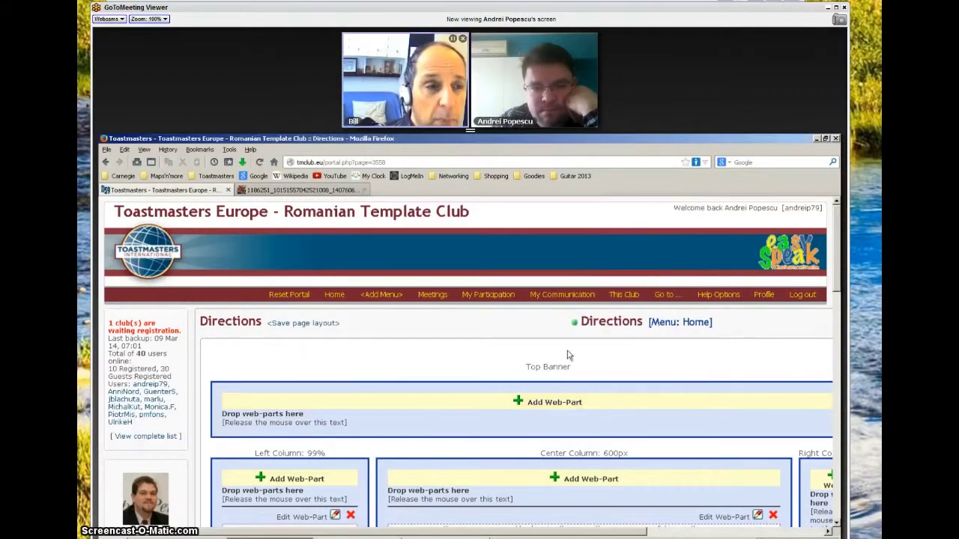
{"action": "scroll", "coordinate": [568, 315], "scroll_direction": "down", "scroll_amount": 3}
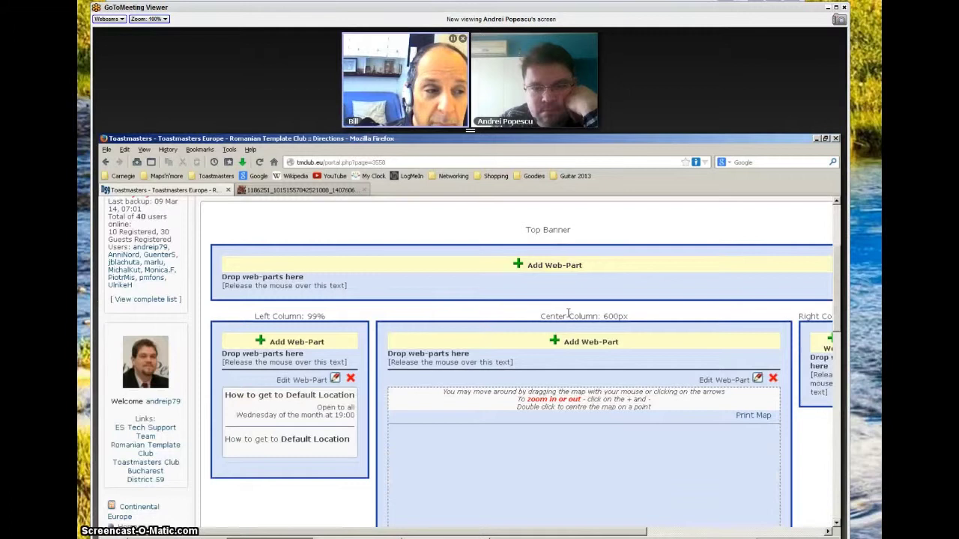
{"action": "scroll", "coordinate": [568, 315], "scroll_direction": "up", "scroll_amount": 2}
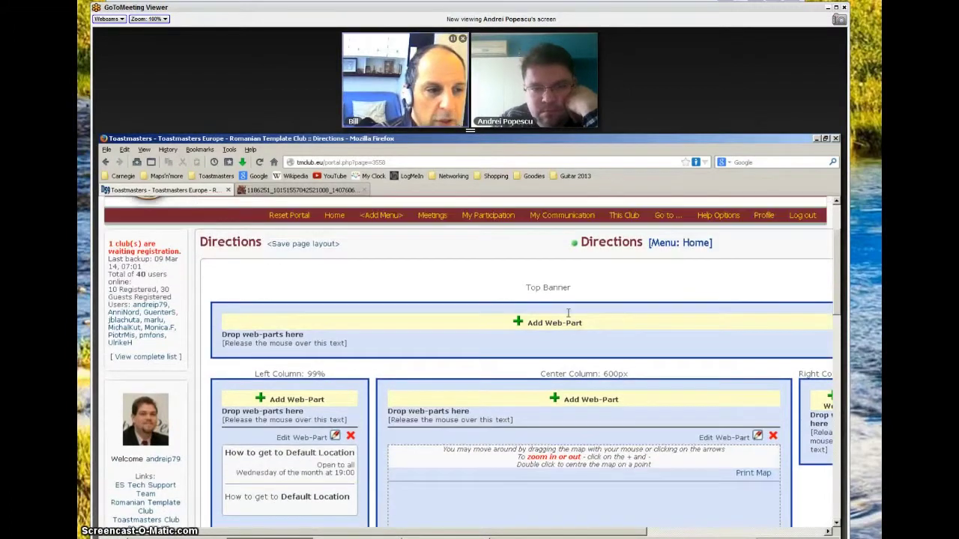
Move the map web-part from the center column into the left column above "How to get to Default Location" and check the layout.
{"action": "left_click_drag", "start_coordinate": [517, 535], "coordinate": [585, 529]}
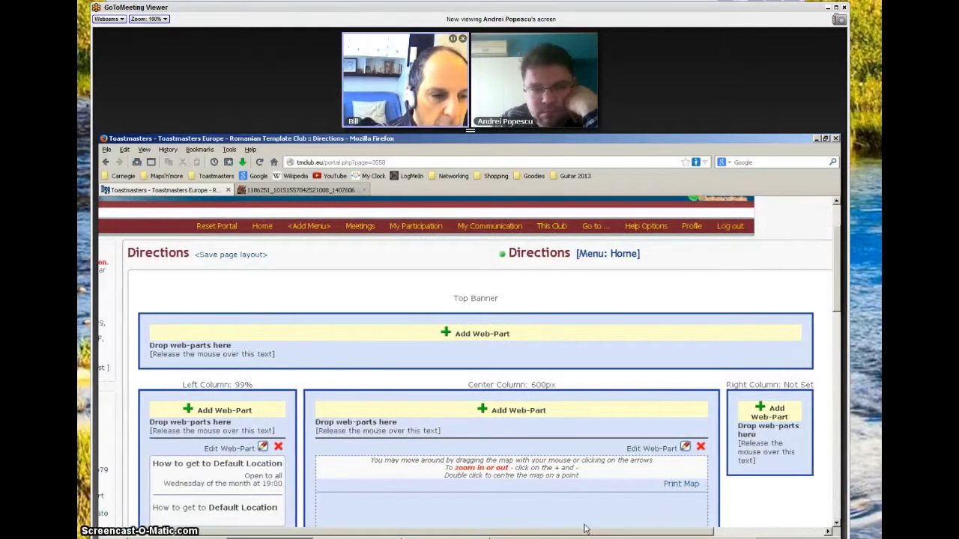
{"action": "scroll", "coordinate": [597, 489], "scroll_direction": "down", "scroll_amount": 2}
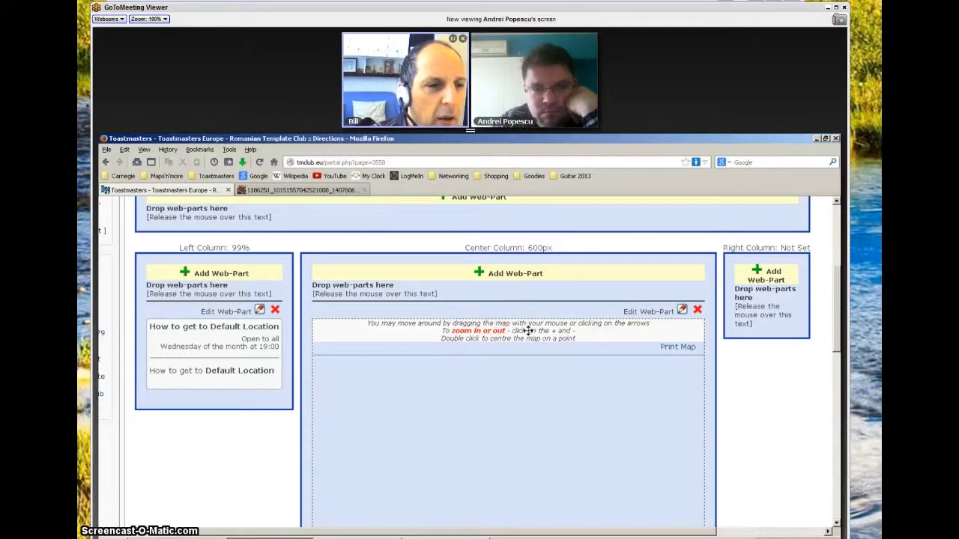
{"action": "left_click_drag", "start_coordinate": [528, 330], "coordinate": [225, 304]}
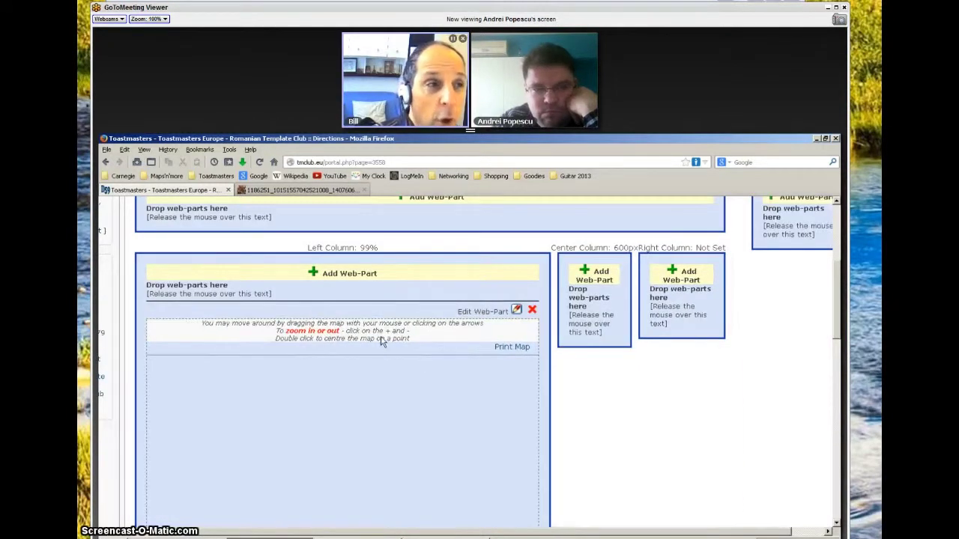
{"action": "scroll", "coordinate": [395, 377], "scroll_direction": "down", "scroll_amount": 8}
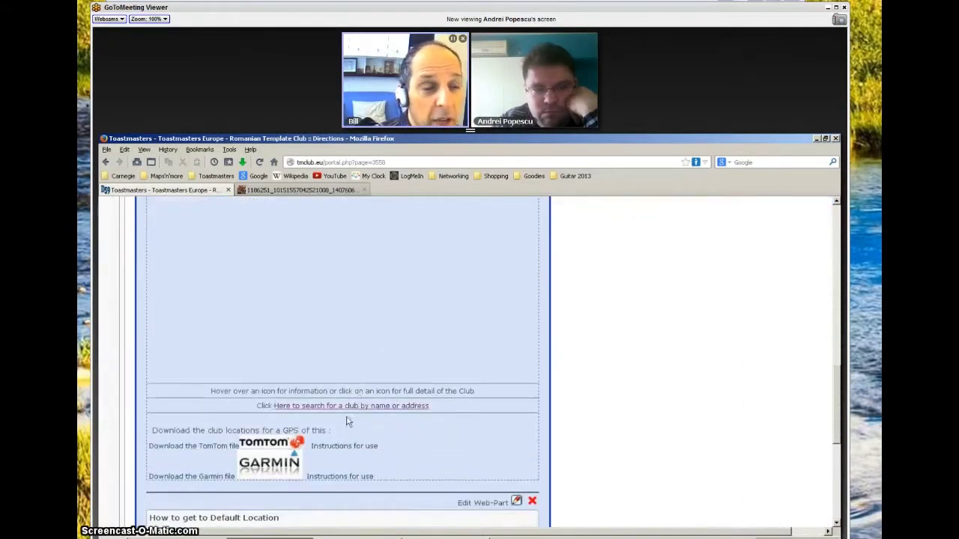
{"action": "scroll", "coordinate": [335, 448], "scroll_direction": "down", "scroll_amount": 2}
{"action": "scroll", "coordinate": [342, 452], "scroll_direction": "up", "scroll_amount": 8}
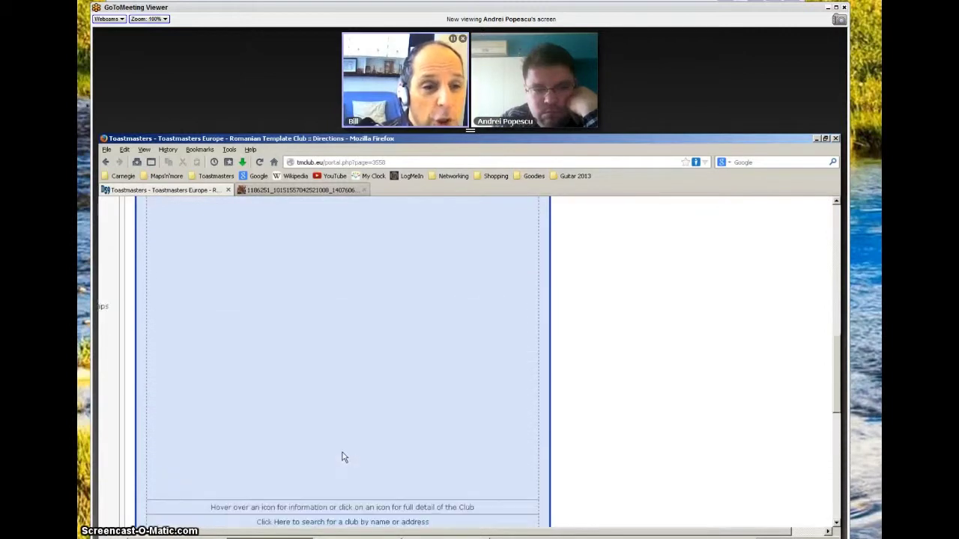
{"action": "scroll", "coordinate": [342, 457], "scroll_direction": "up", "scroll_amount": 4}
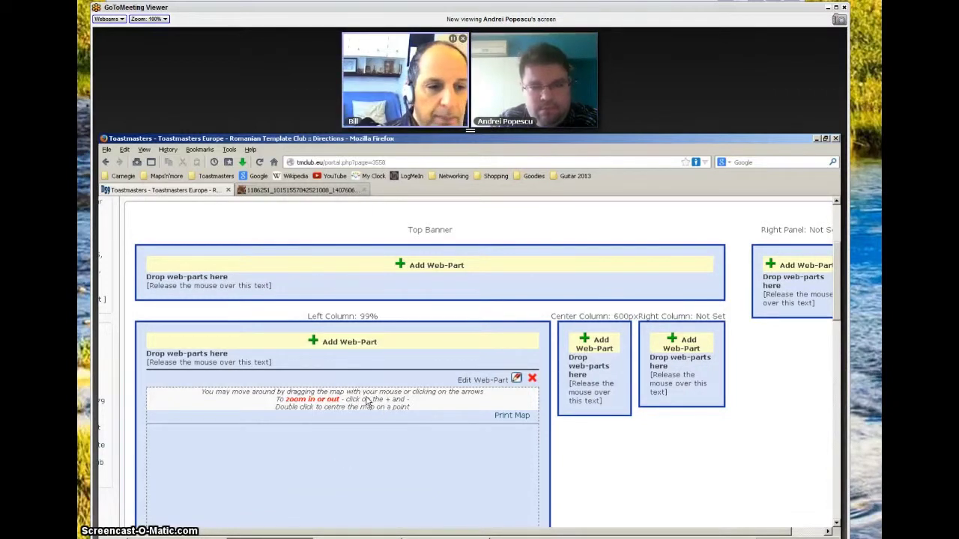
Move the map web-part from the left column to the right column, and return it to the center column.
{"action": "left_click_drag", "start_coordinate": [366, 394], "coordinate": [678, 355]}
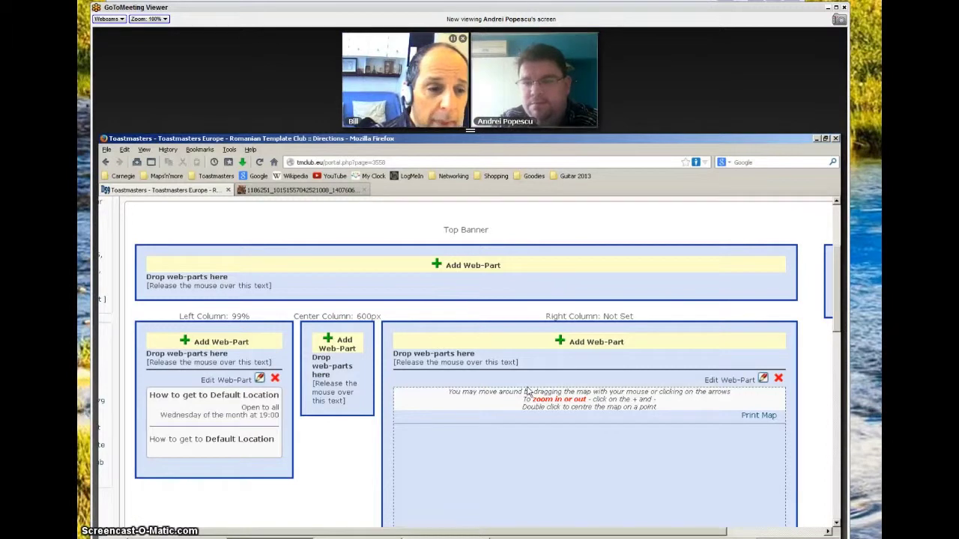
{"action": "scroll", "coordinate": [524, 375], "scroll_direction": "down", "scroll_amount": 2}
{"action": "left_click_drag", "start_coordinate": [634, 324], "coordinate": [350, 297]}
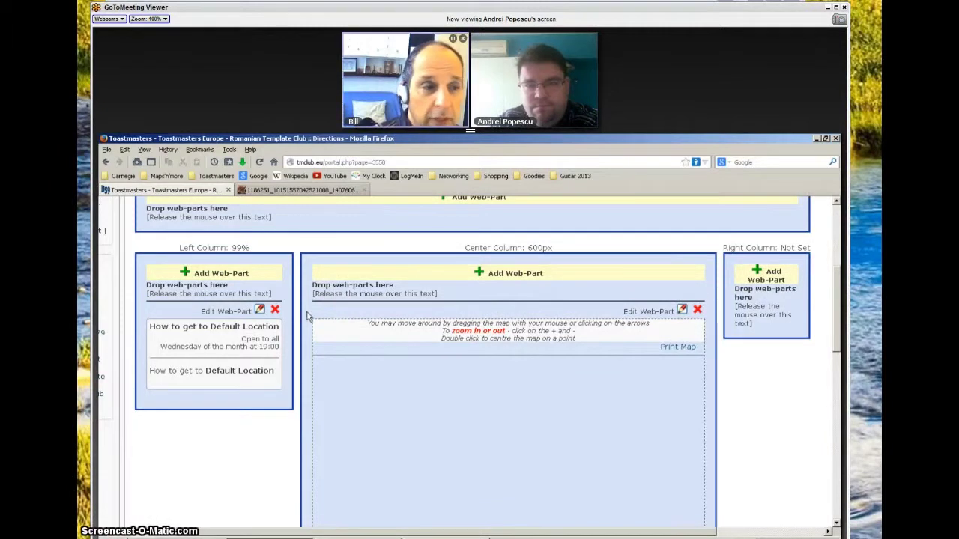
{"action": "scroll", "coordinate": [303, 315], "scroll_direction": "up", "scroll_amount": 5}
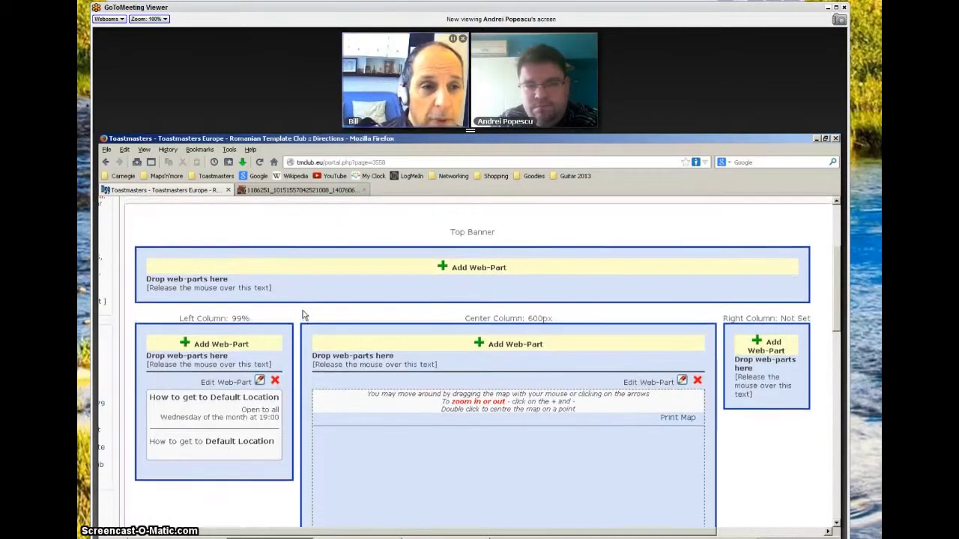